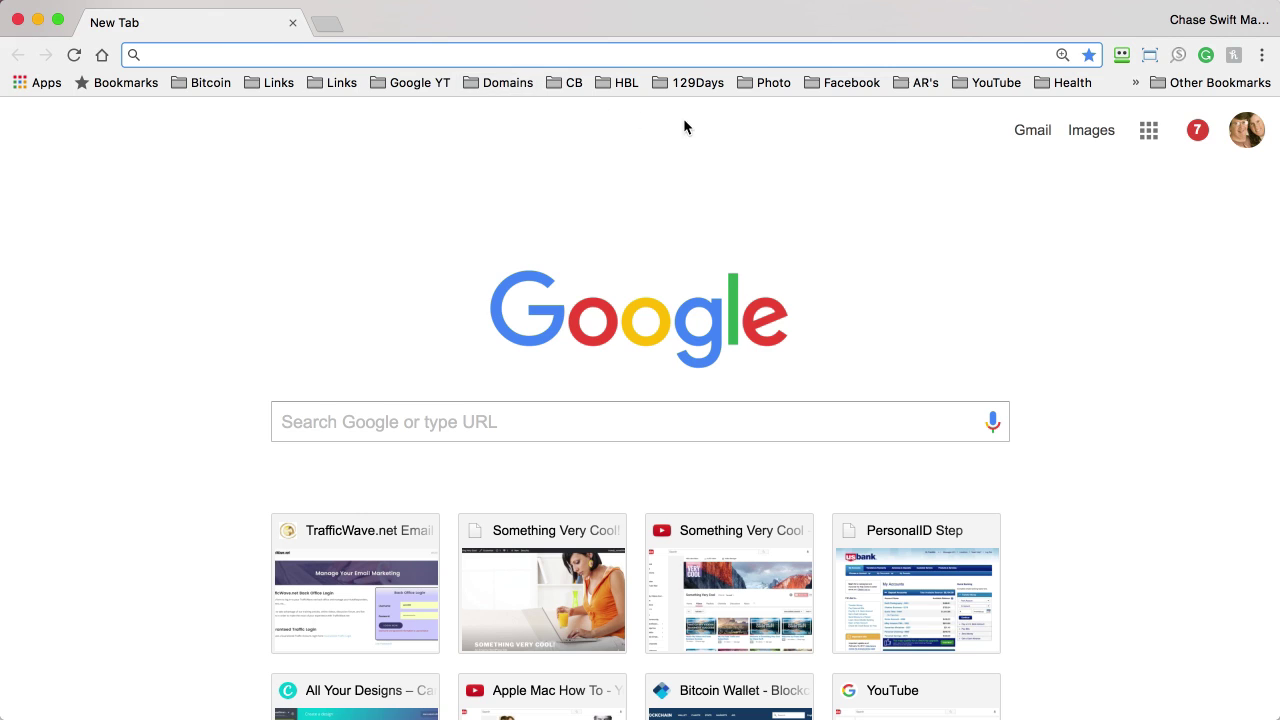
- Inspect the Domains and second Links folders, dismissing their context menus without deleting anything
right_click(506, 88)
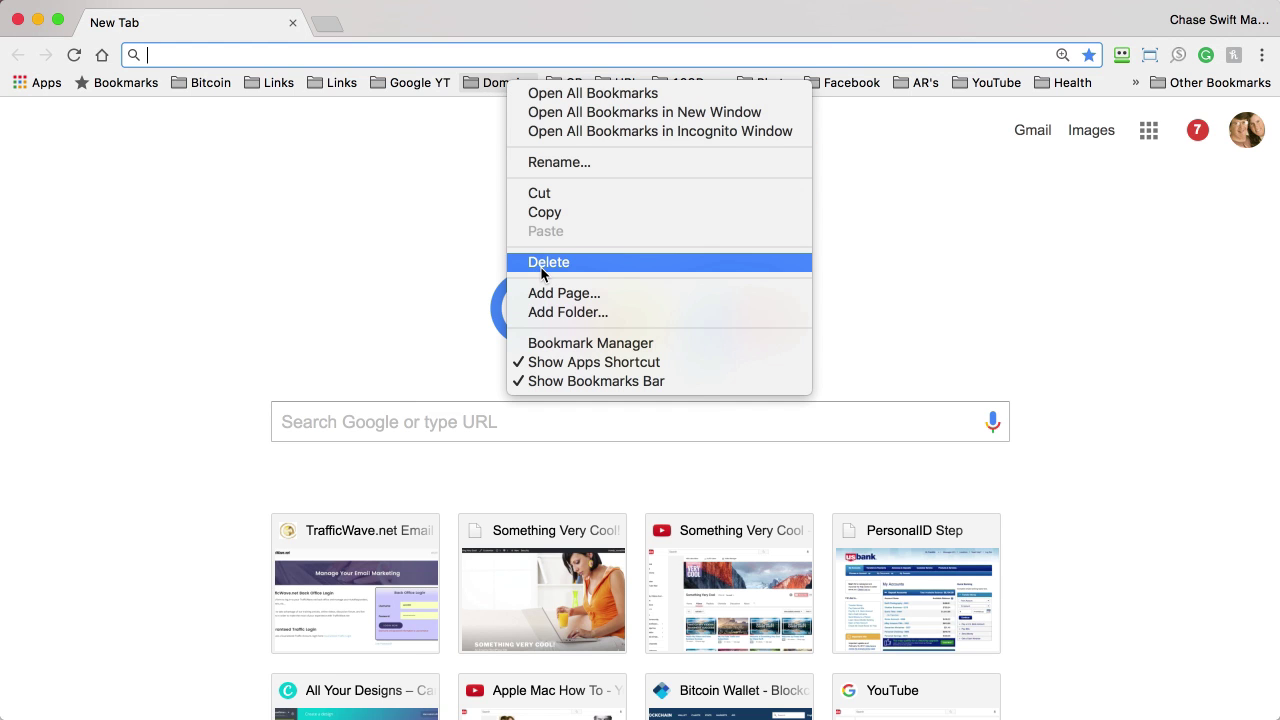
click(412, 173)
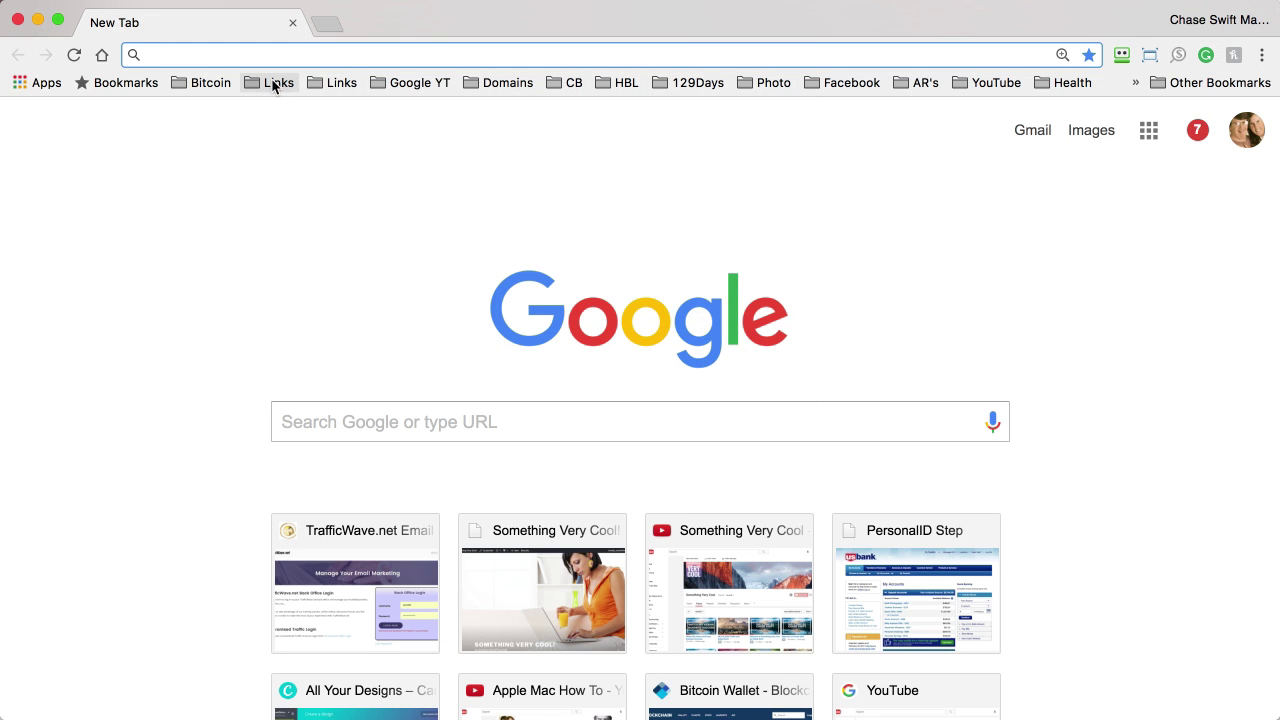
click(340, 83)
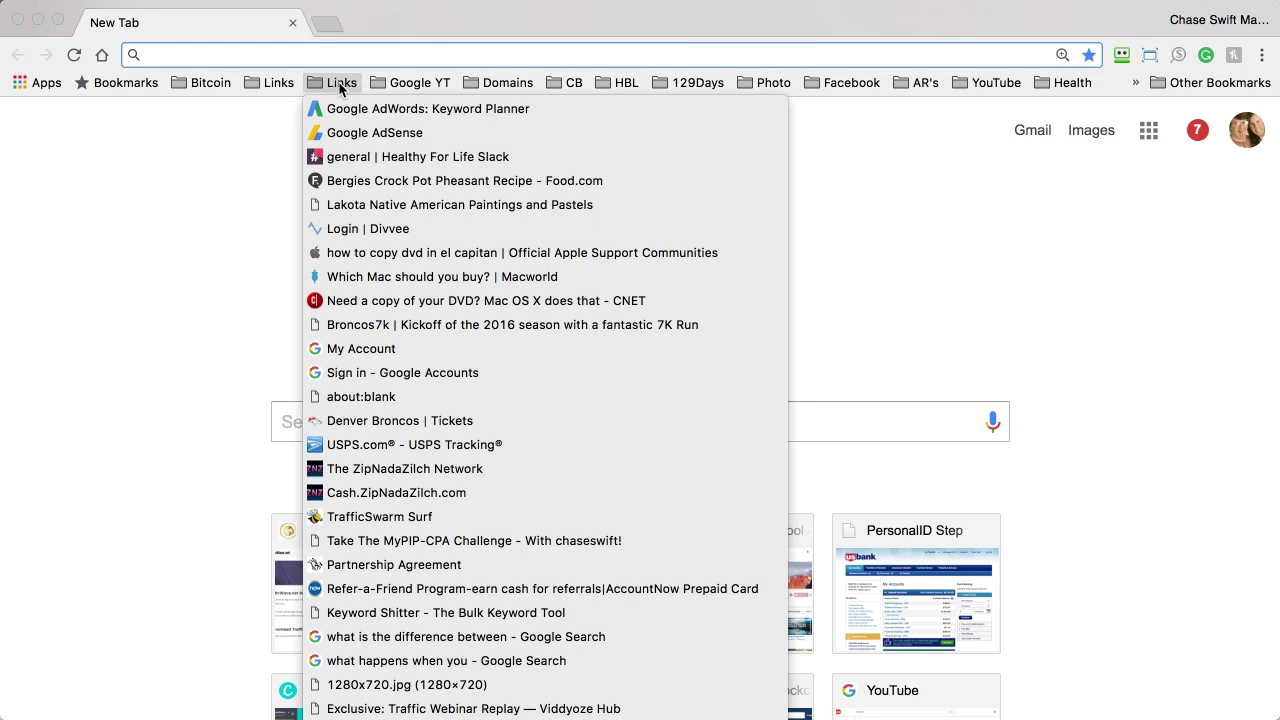
click(340, 84)
click(272, 84)
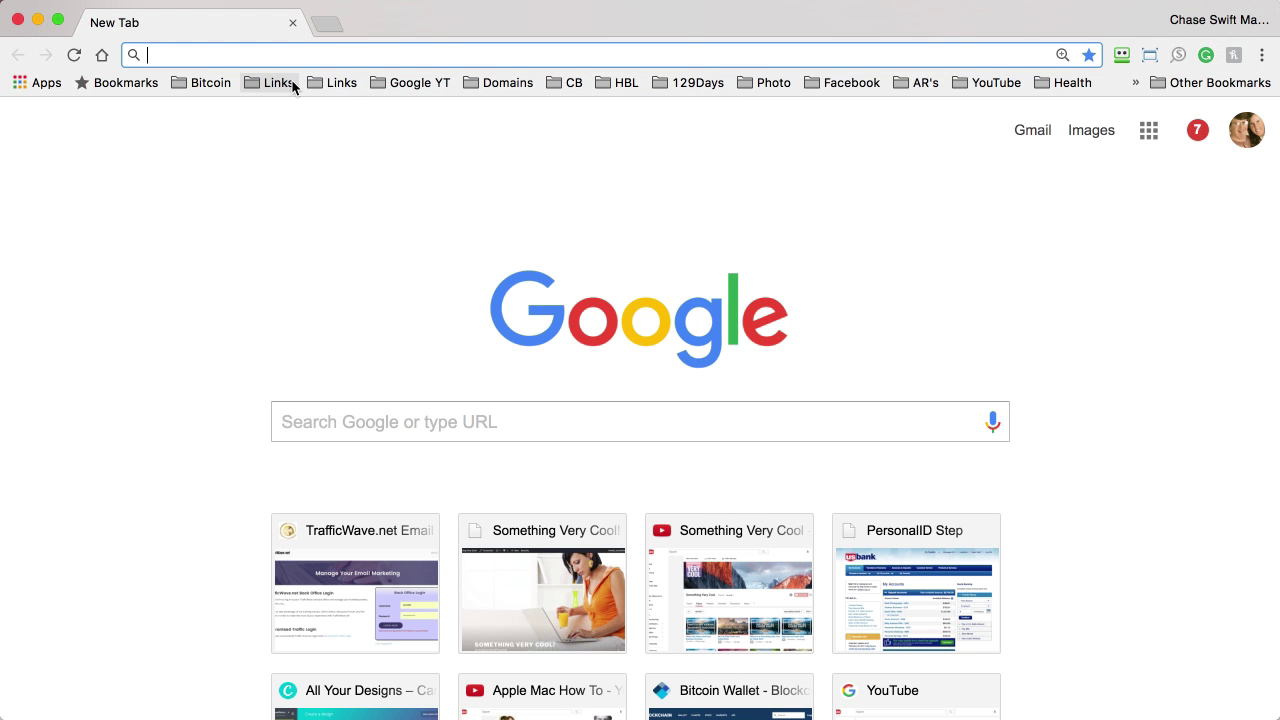
right_click(336, 86)
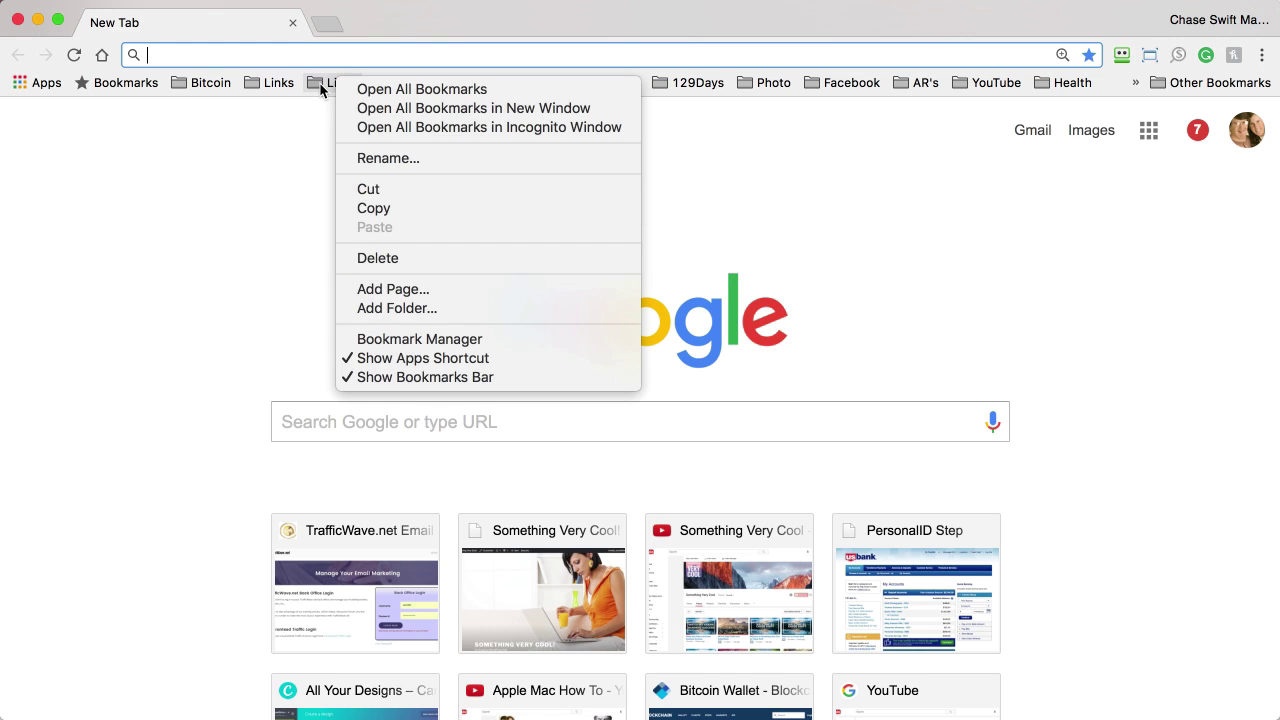
click(297, 141)
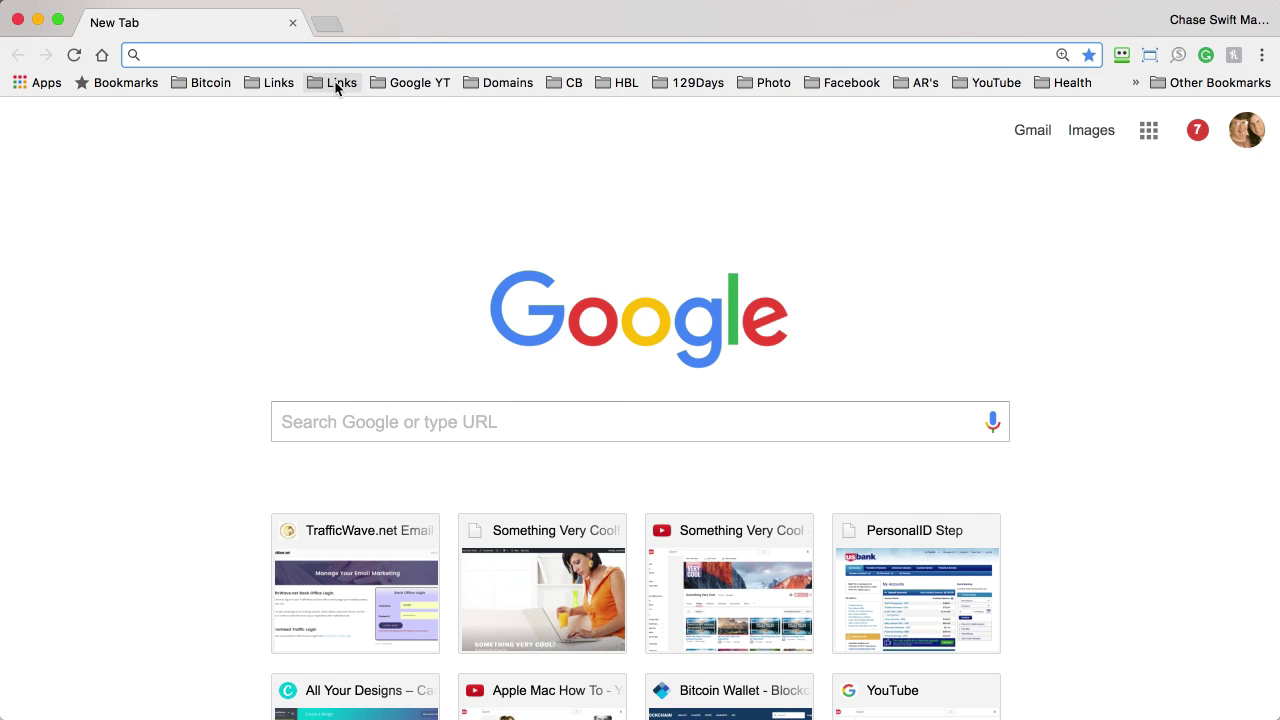
- Delete the 'how to copy dvd in el capitan' and 'Sign in - Google Accounts' bookmarks from the second Links folder
click(337, 85)
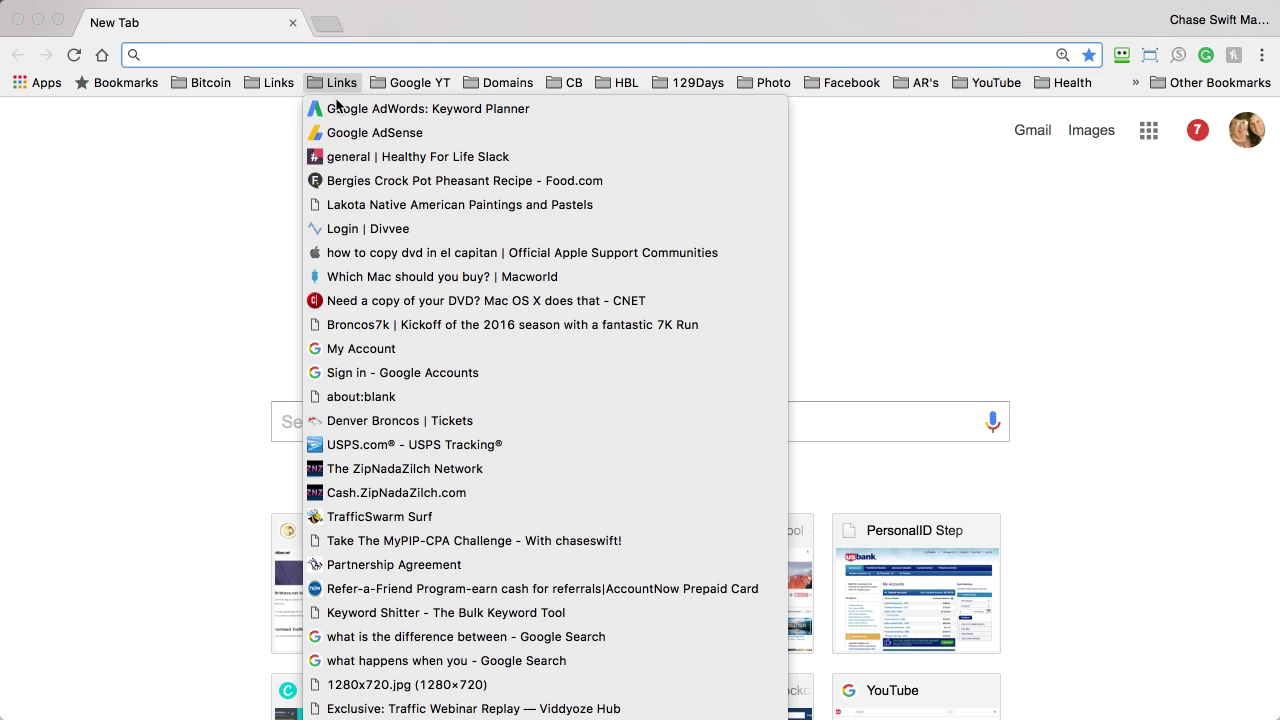
right_click(371, 259)
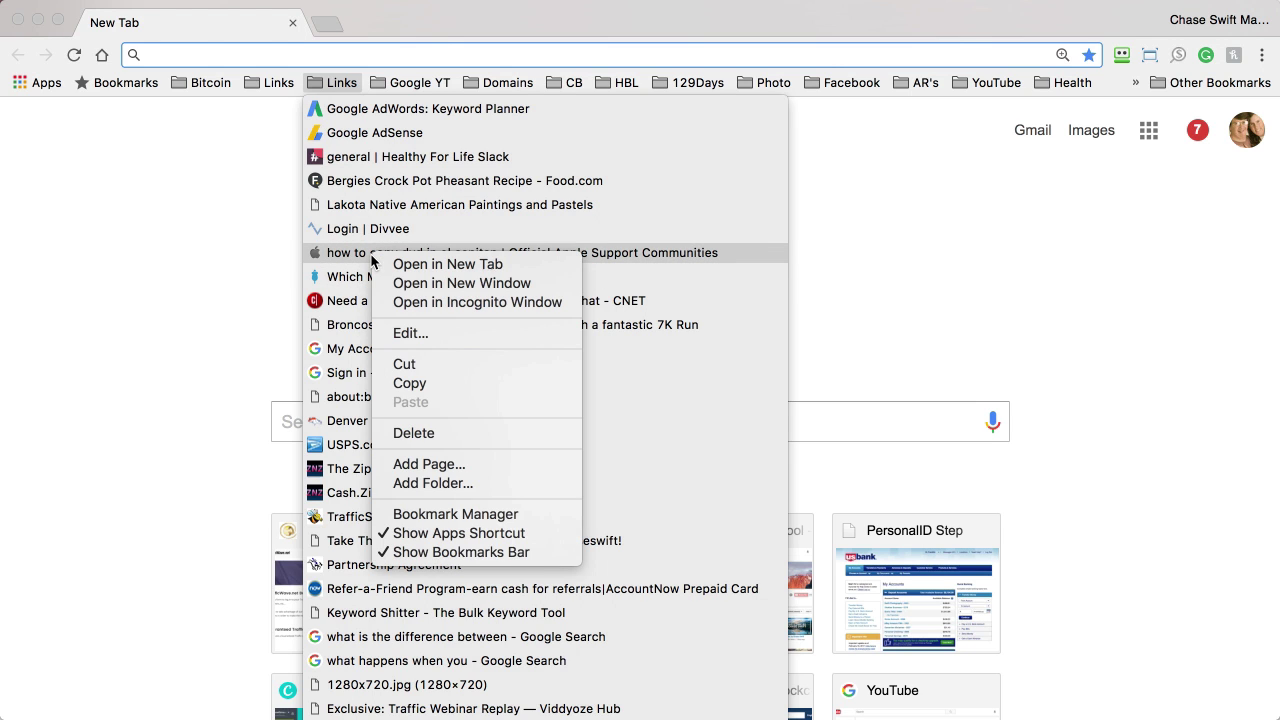
click(445, 436)
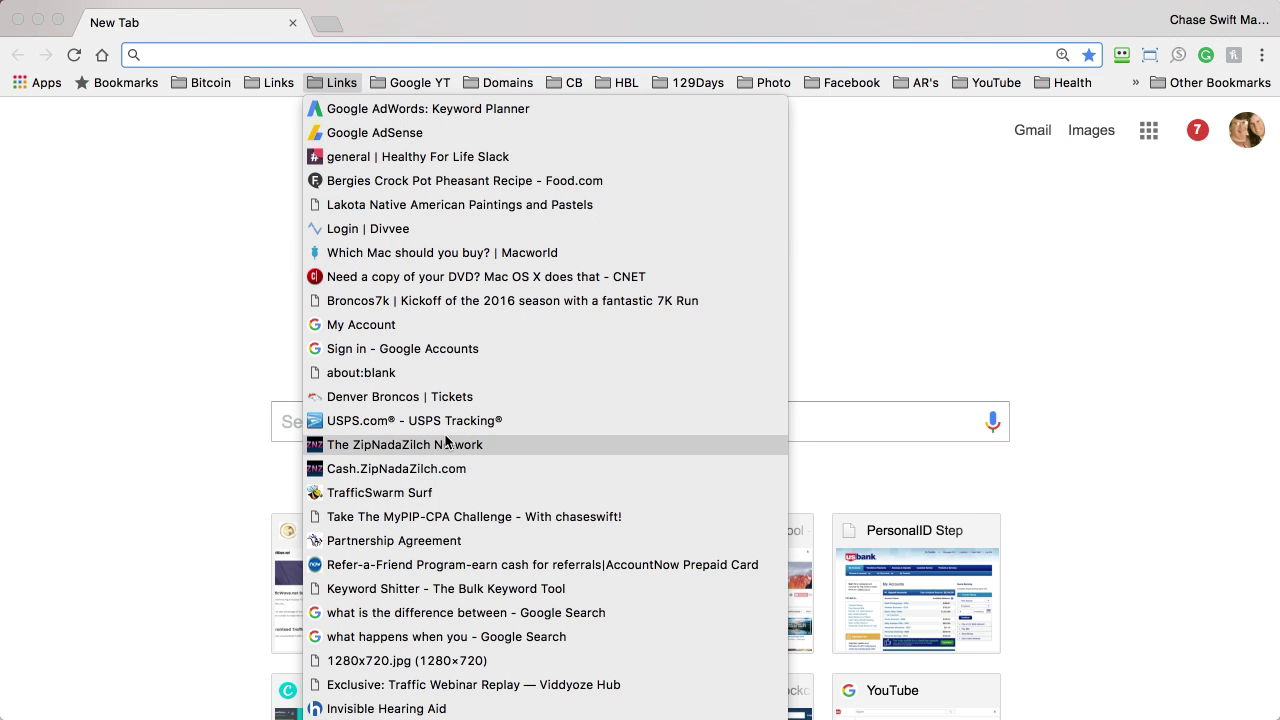
right_click(384, 357)
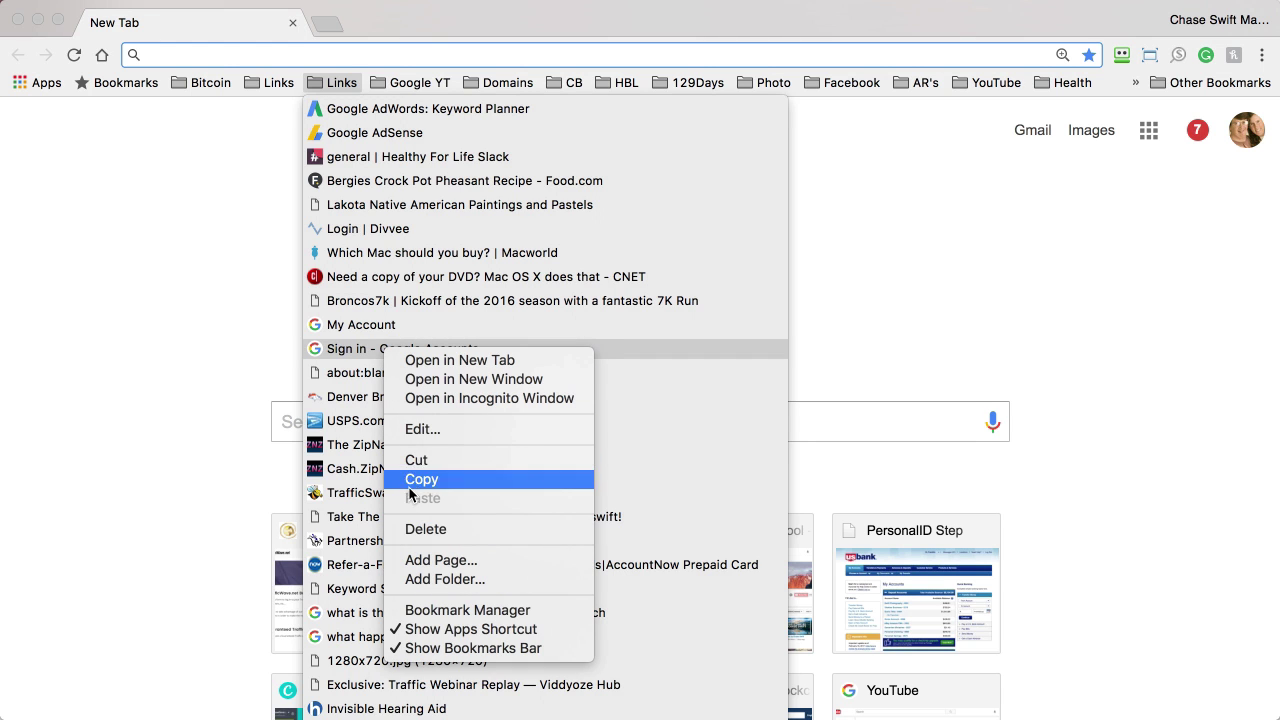
click(420, 530)
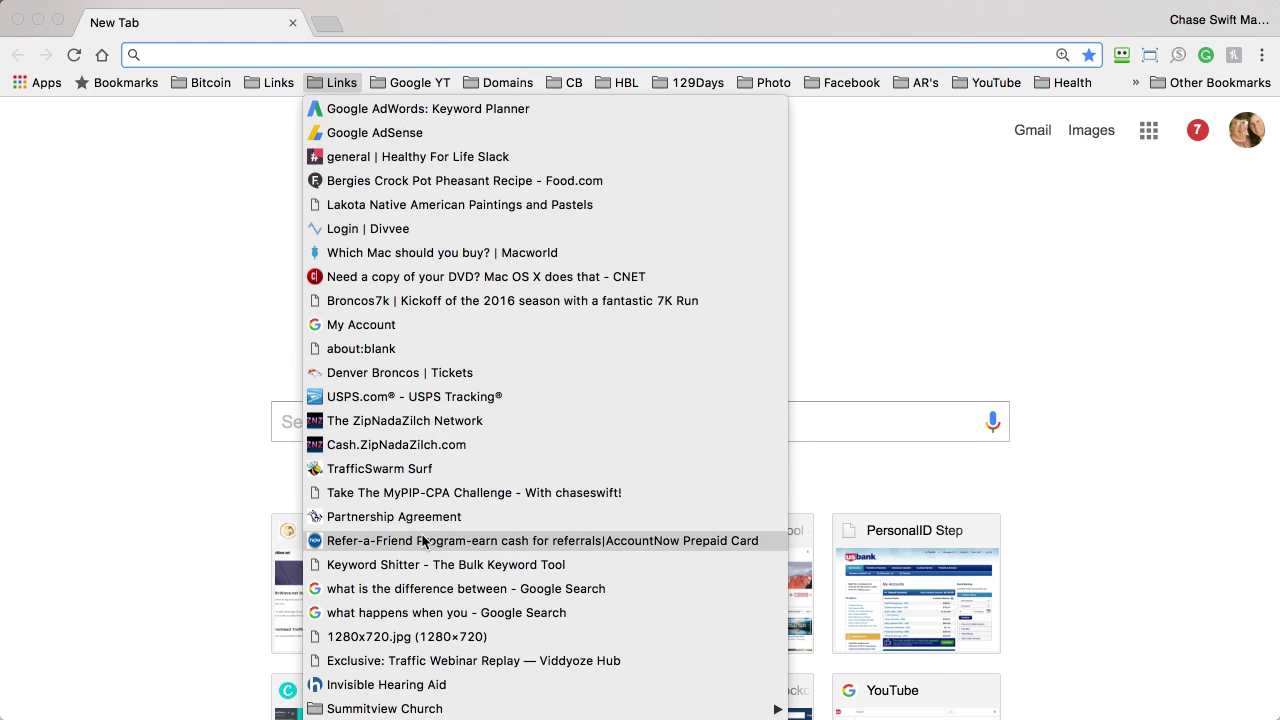
- Close the Links dropdown and dismiss the folder's context menu without deleting it
click(253, 218)
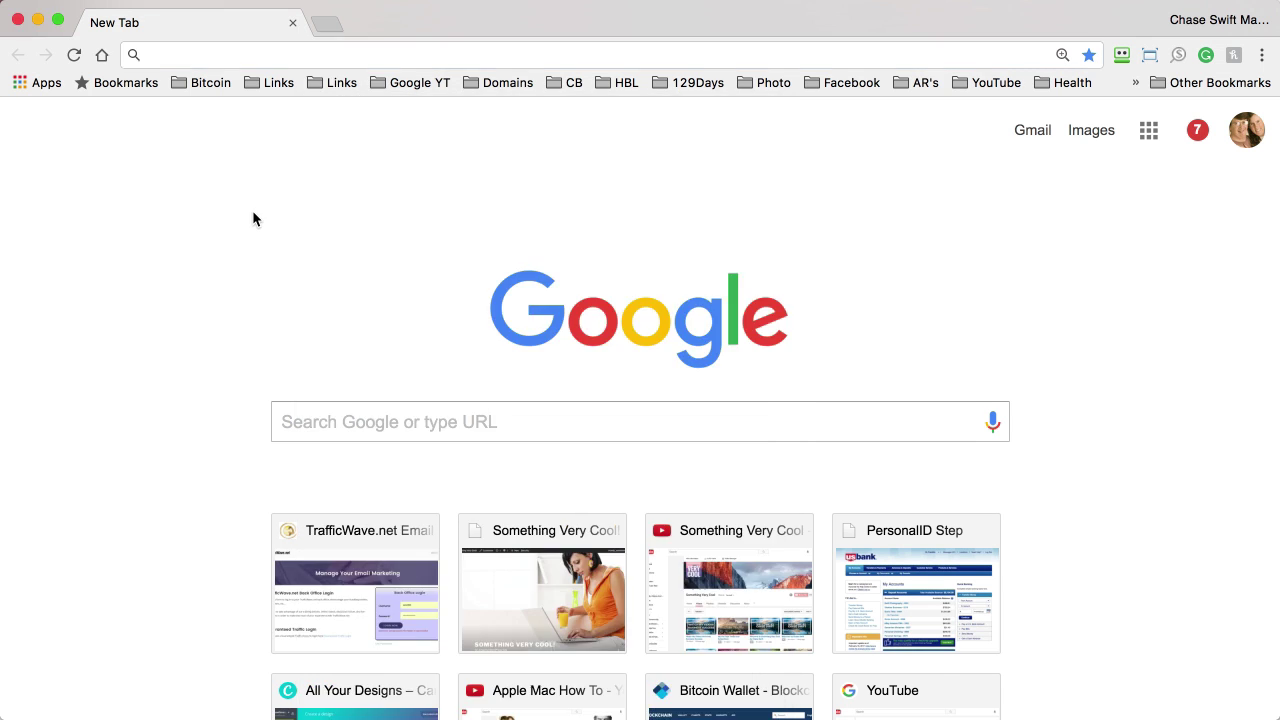
right_click(333, 85)
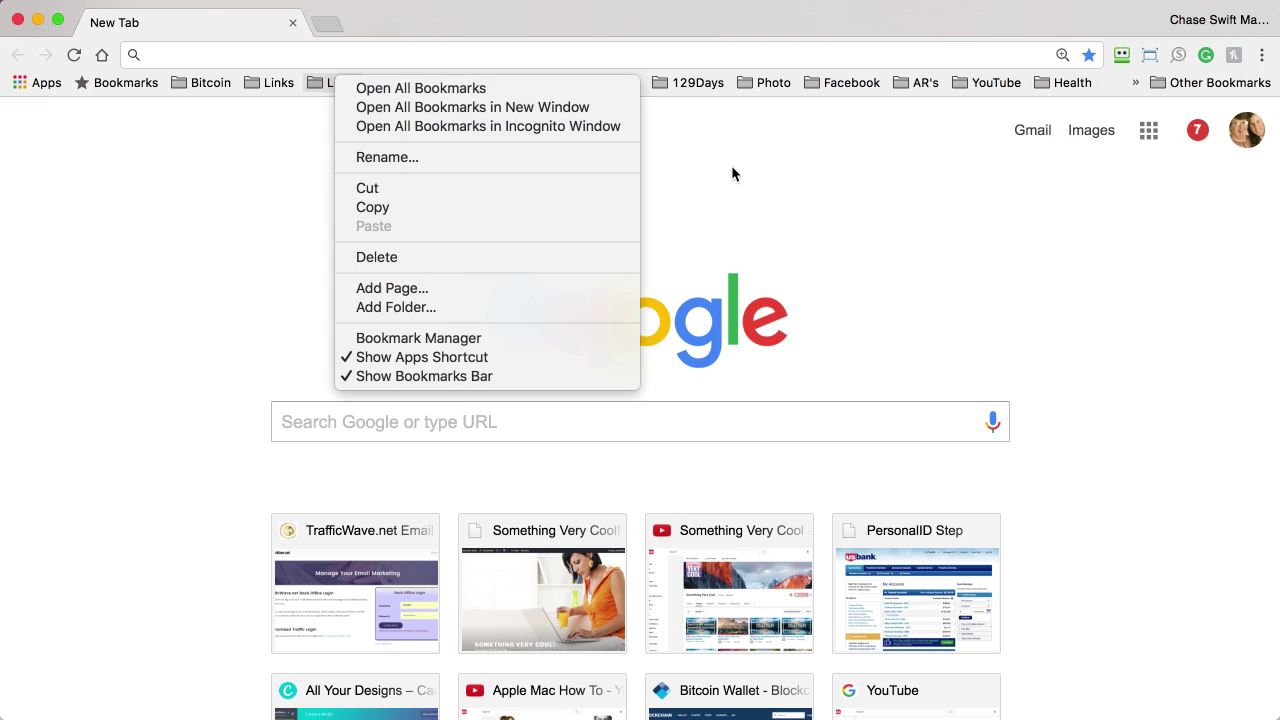
click(803, 166)
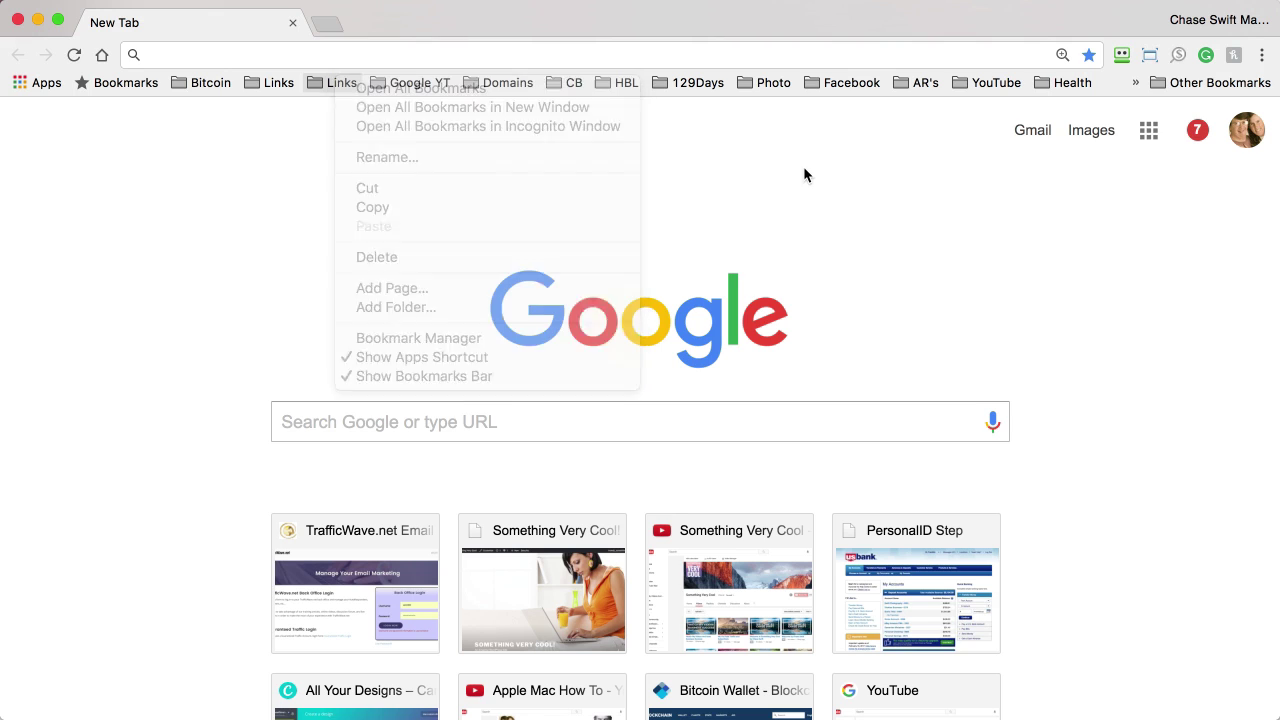
- Launch the Bookmark Manager from the Chrome menu's Bookmarks submenu
click(1264, 59)
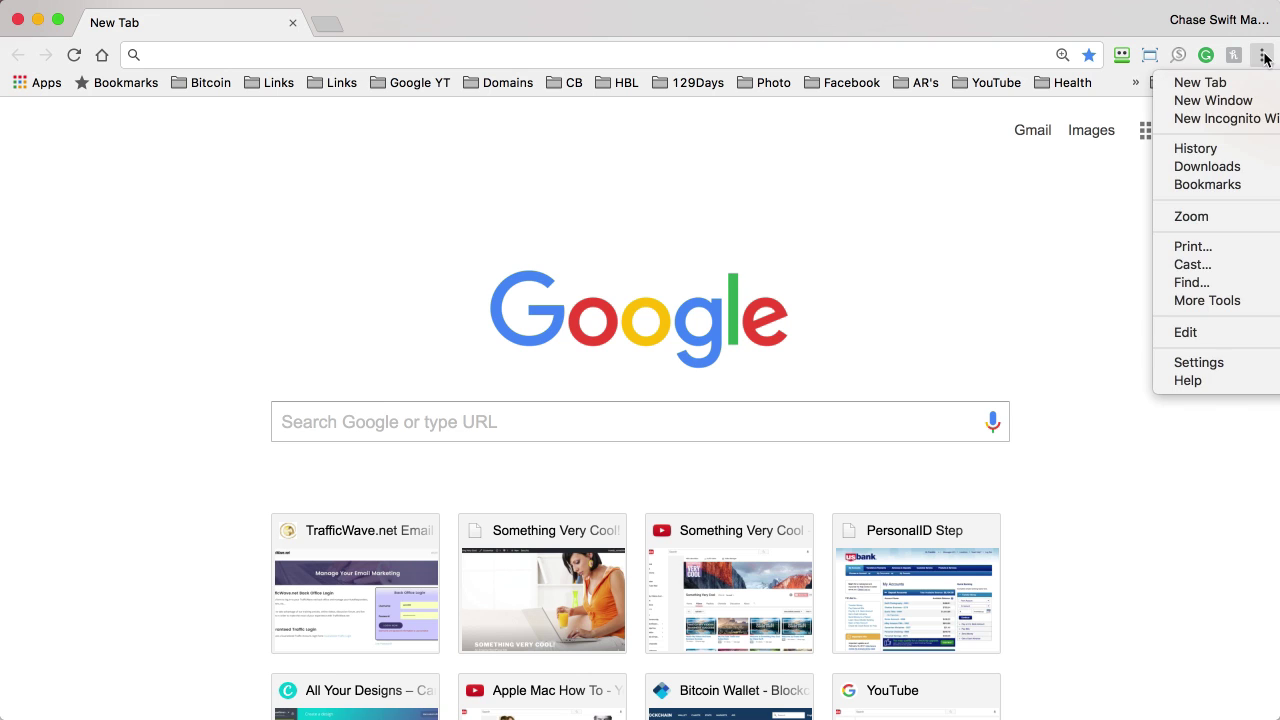
click(1199, 187)
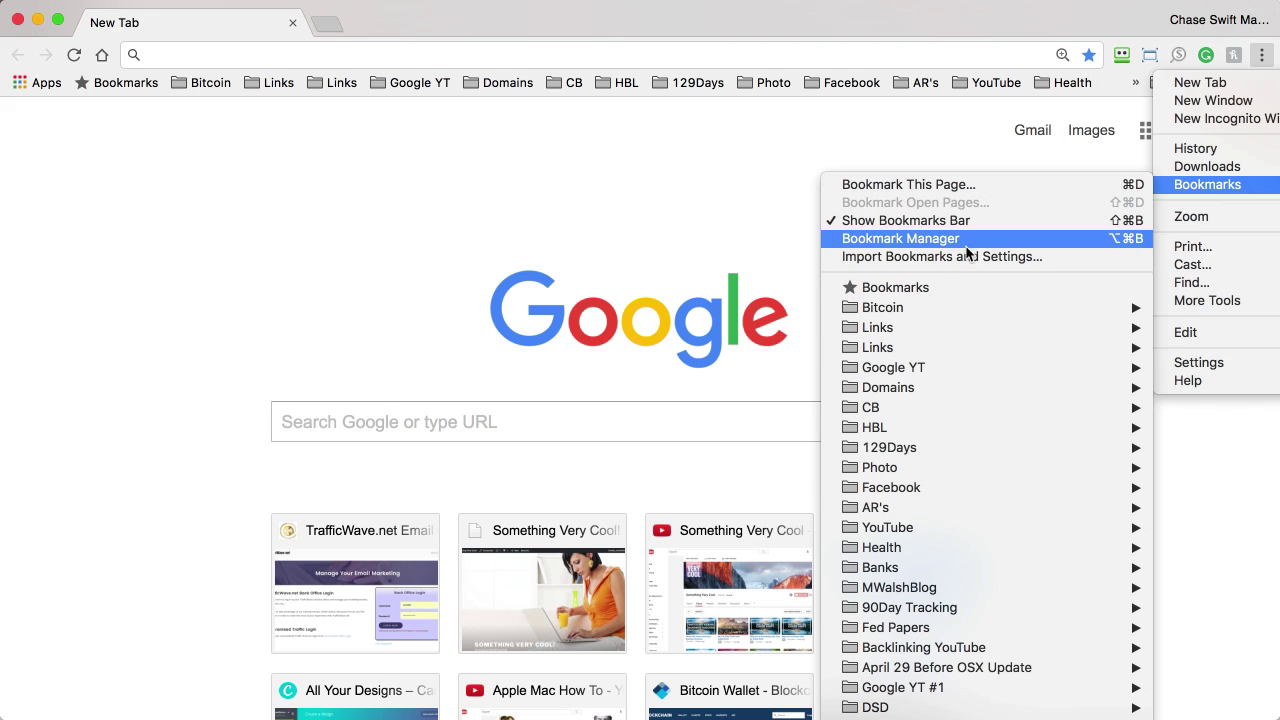
click(963, 239)
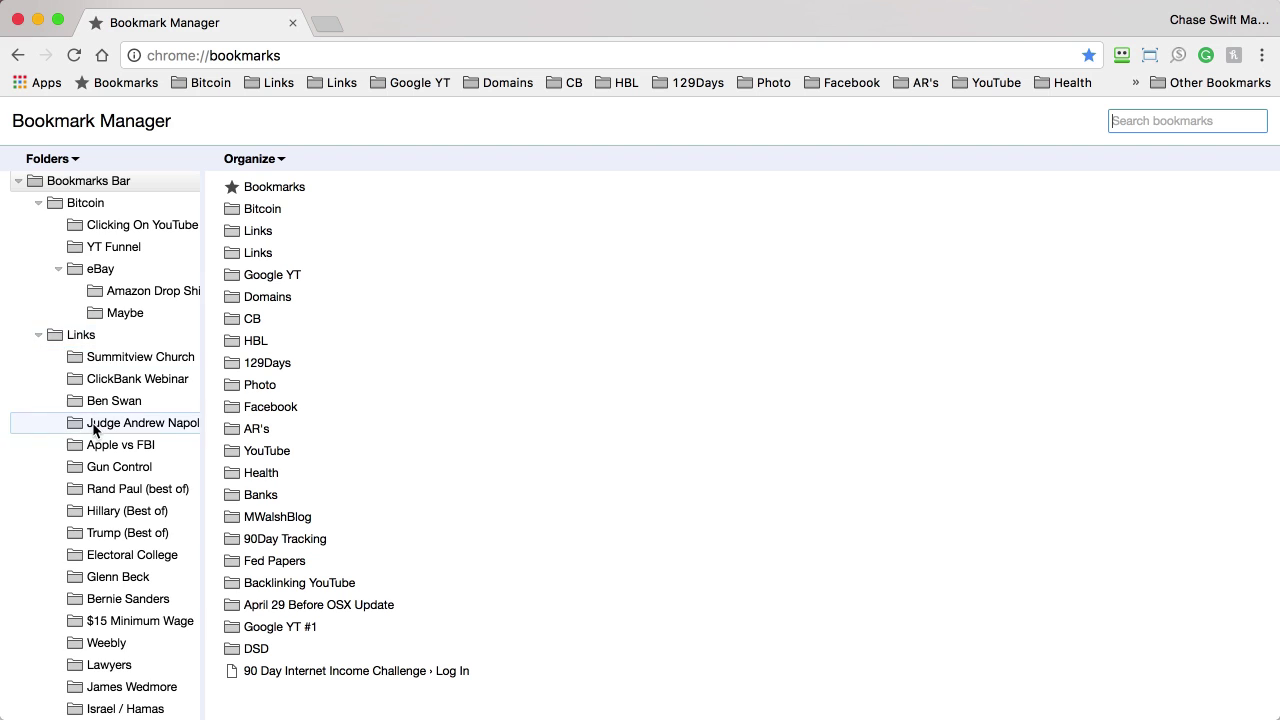
- Delete the Facebook and Health folders from the Bookmarks Bar in Bookmark Manager
scroll(95, 428, down, 5)
scroll(95, 428, down, 1)
scroll(80, 458, up, 6)
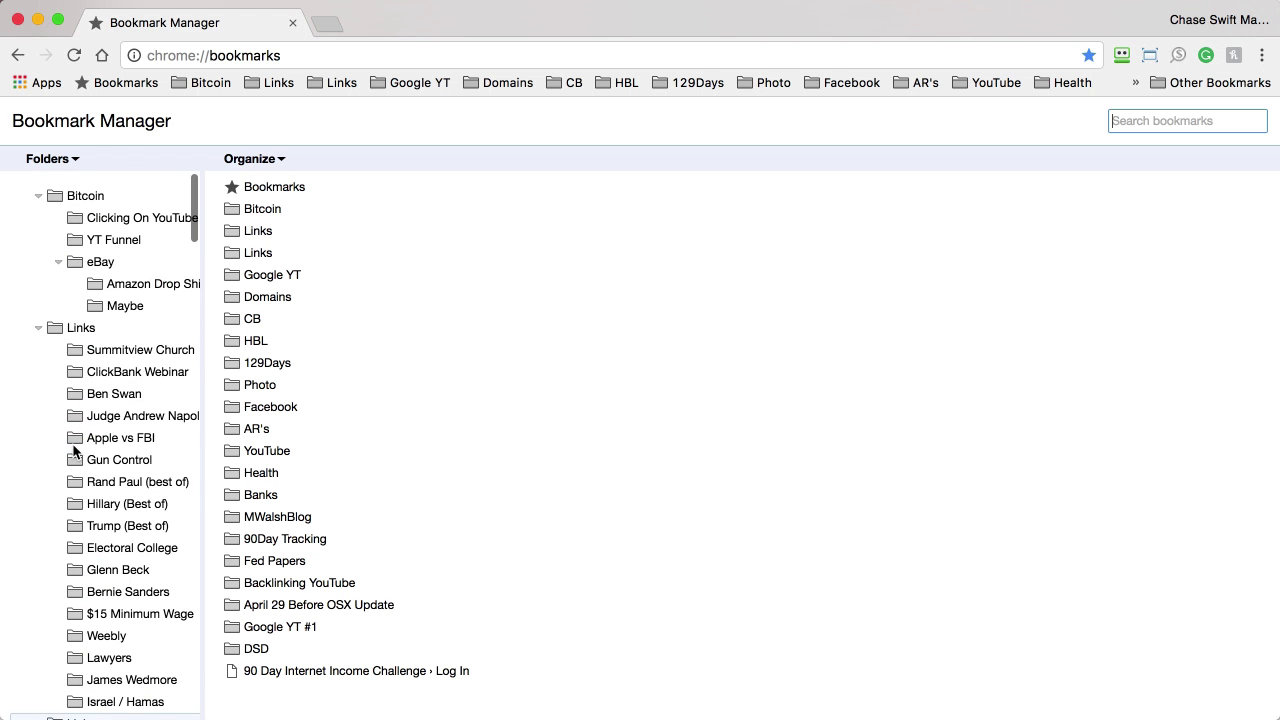
scroll(75, 452, up, 1)
mouse_move(271, 407)
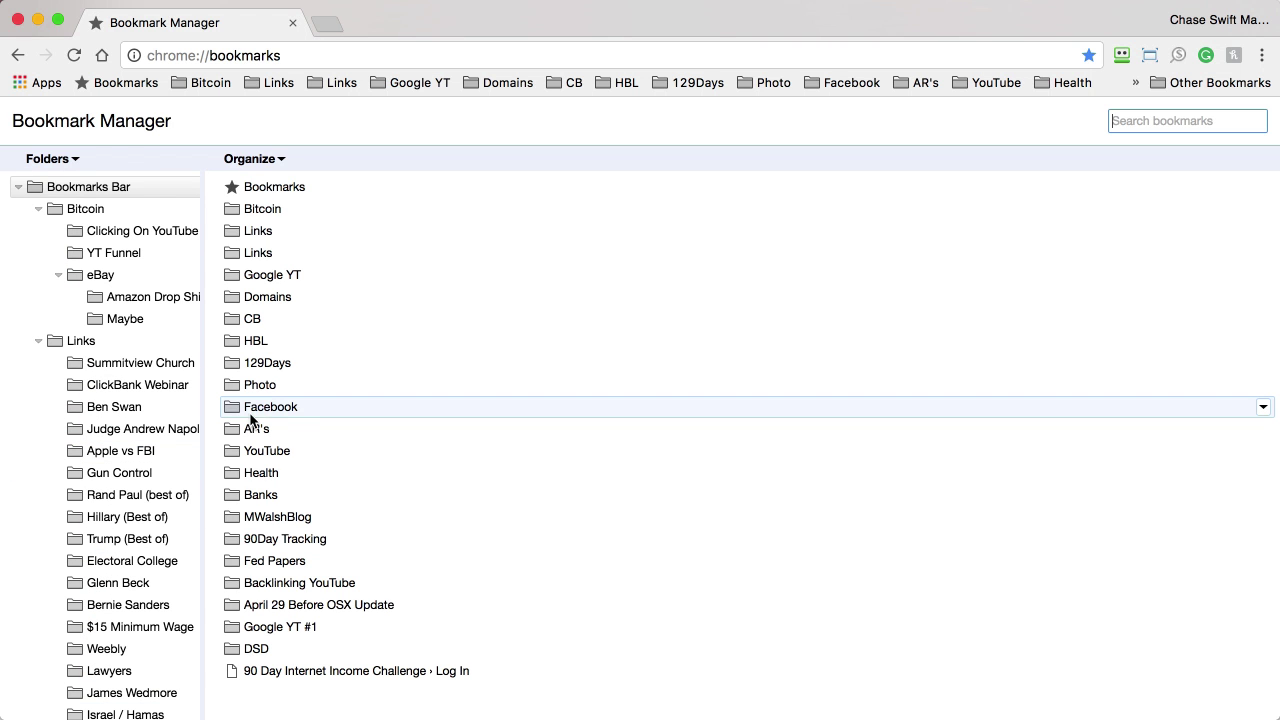
click(233, 412)
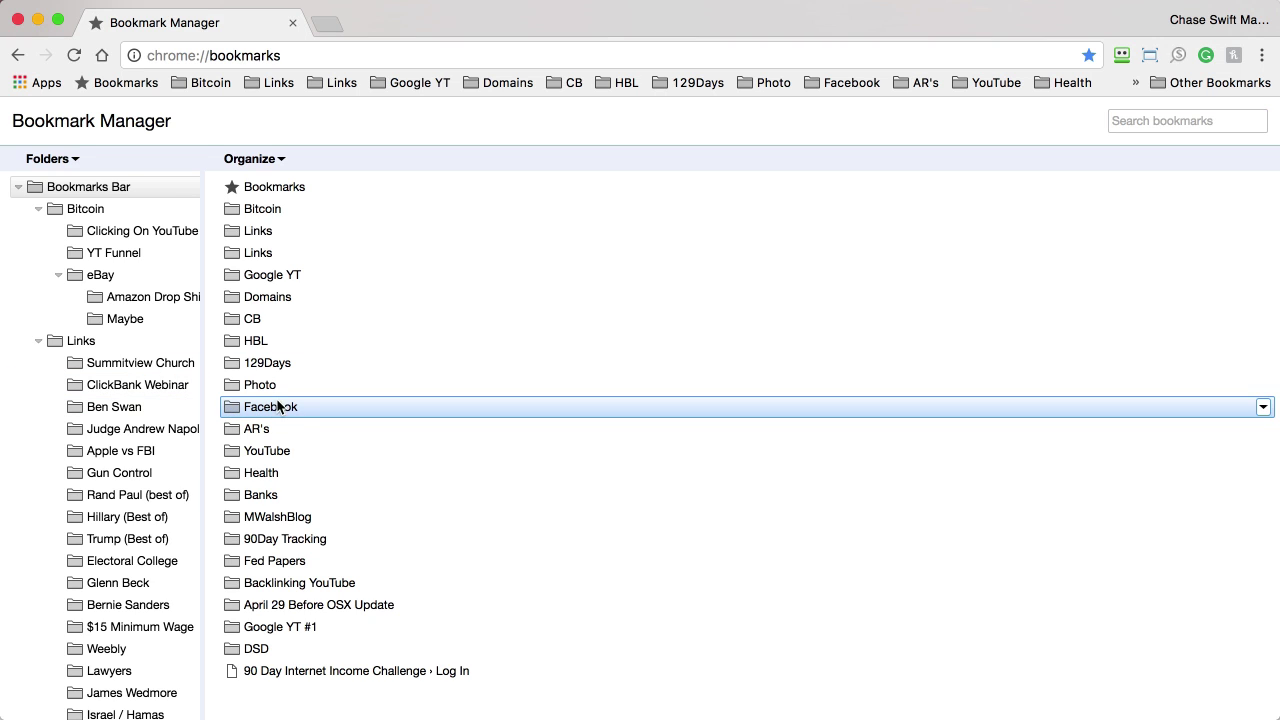
right_click(276, 408)
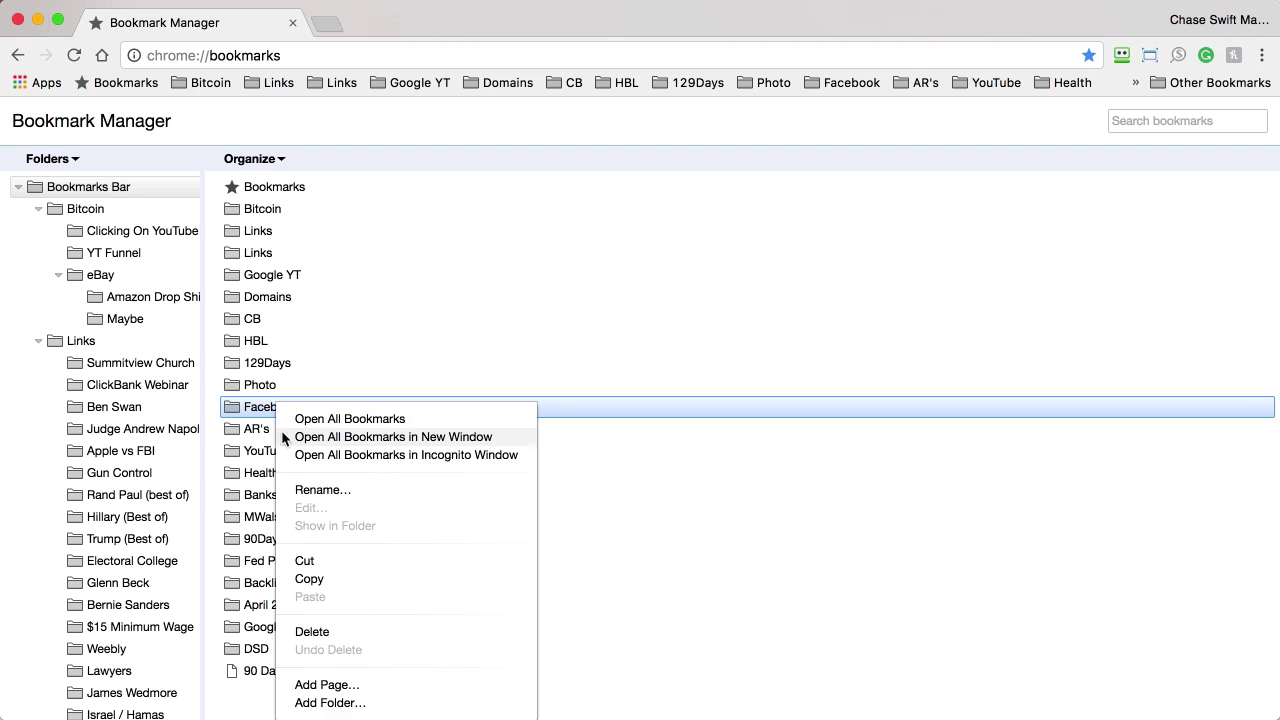
click(323, 634)
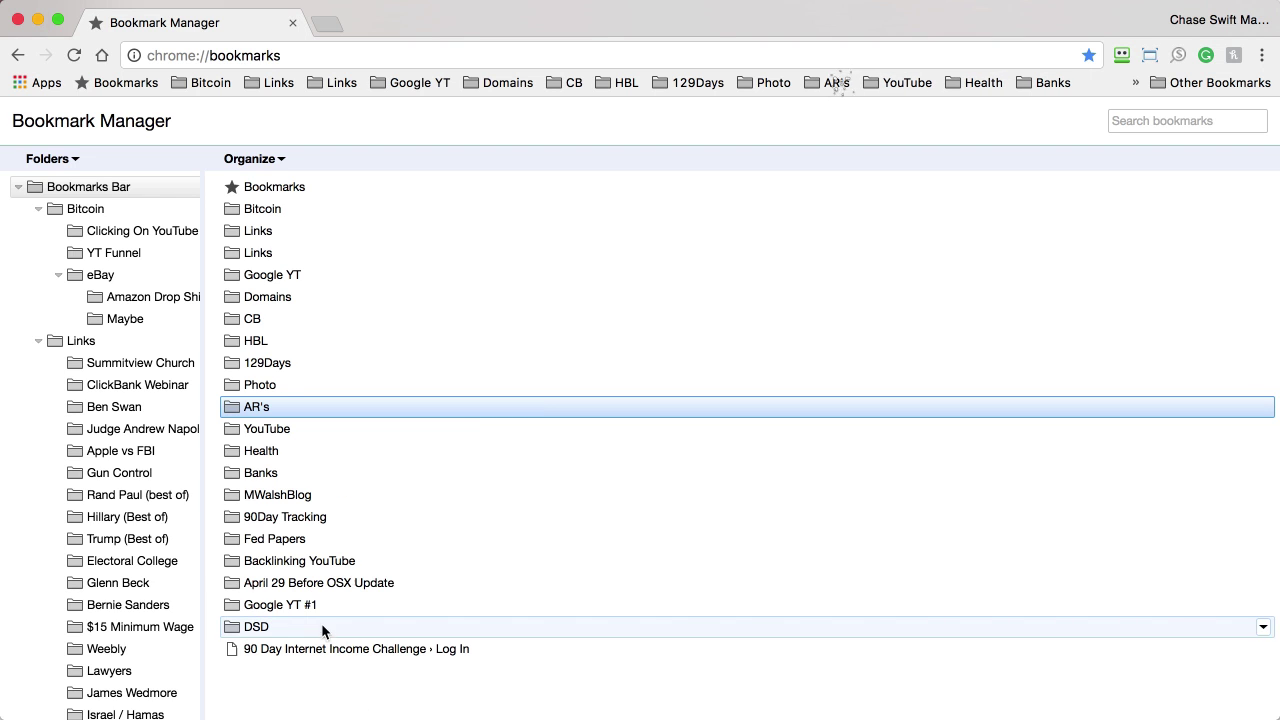
right_click(262, 454)
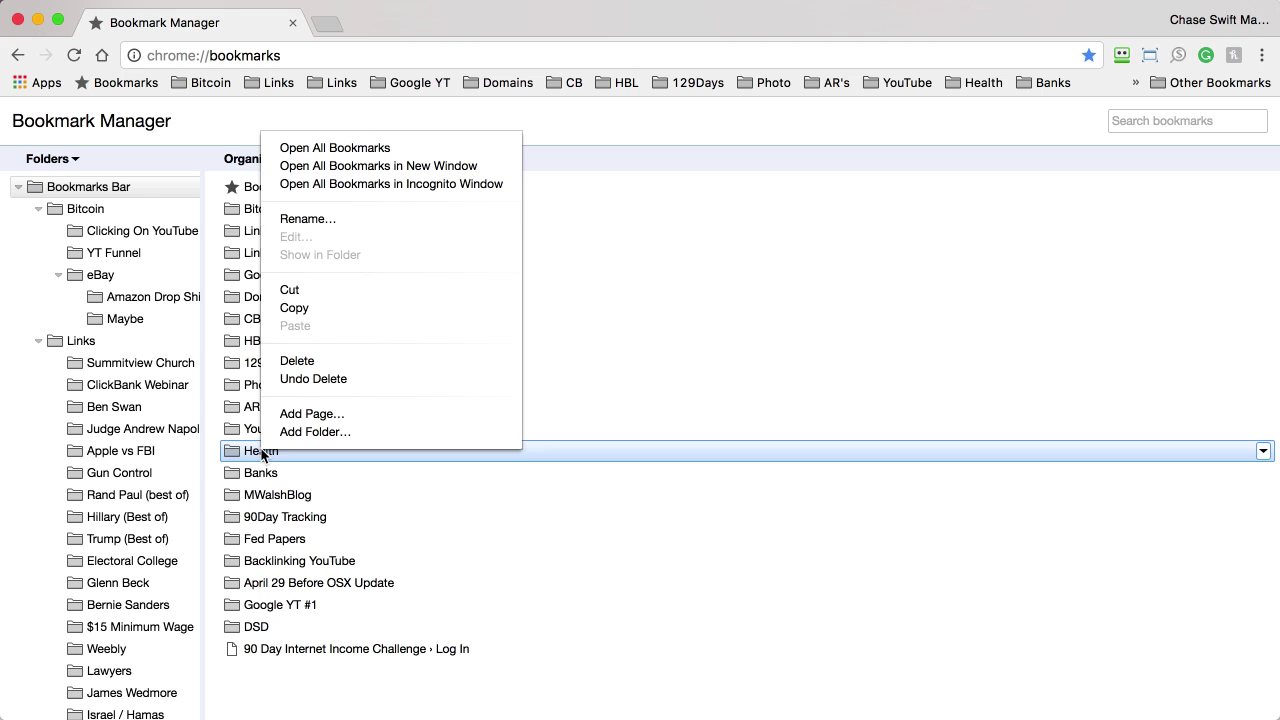
click(316, 364)
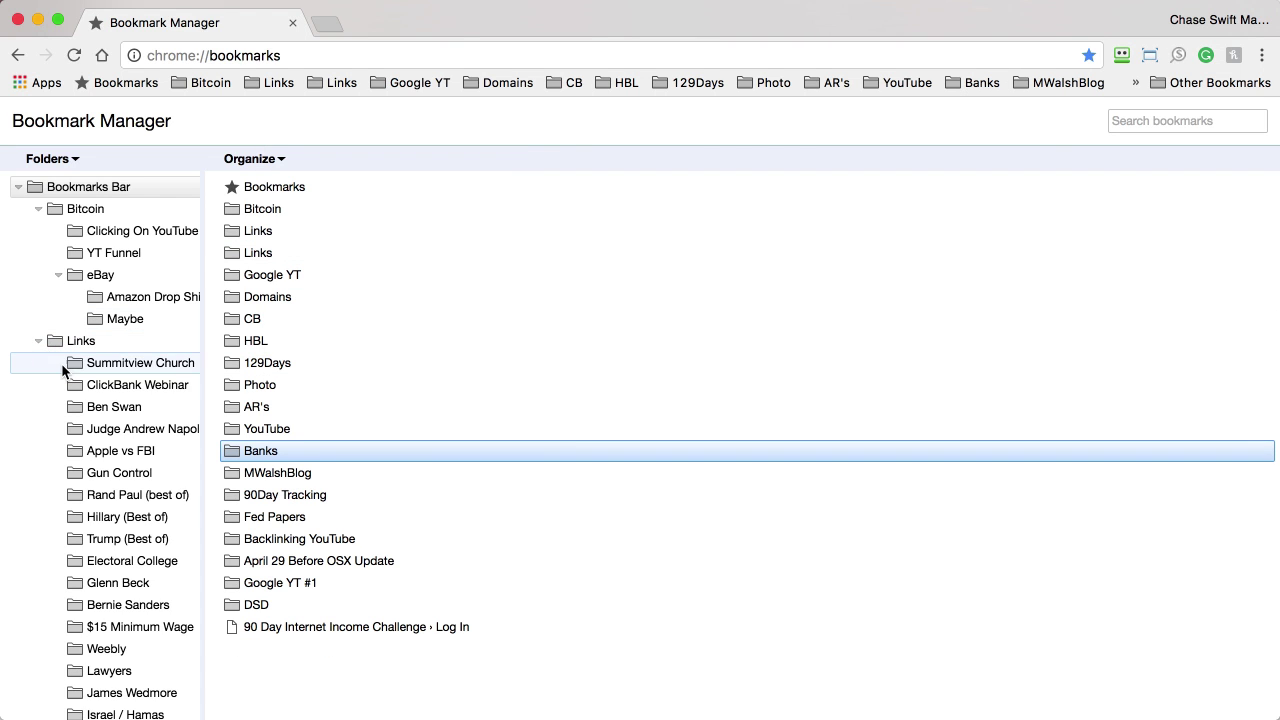
- List the Links folder's bookmarks in Bookmark Manager, dismissing its context menus without deleting
scroll(88, 455, down, 4)
scroll(85, 465, down, 2)
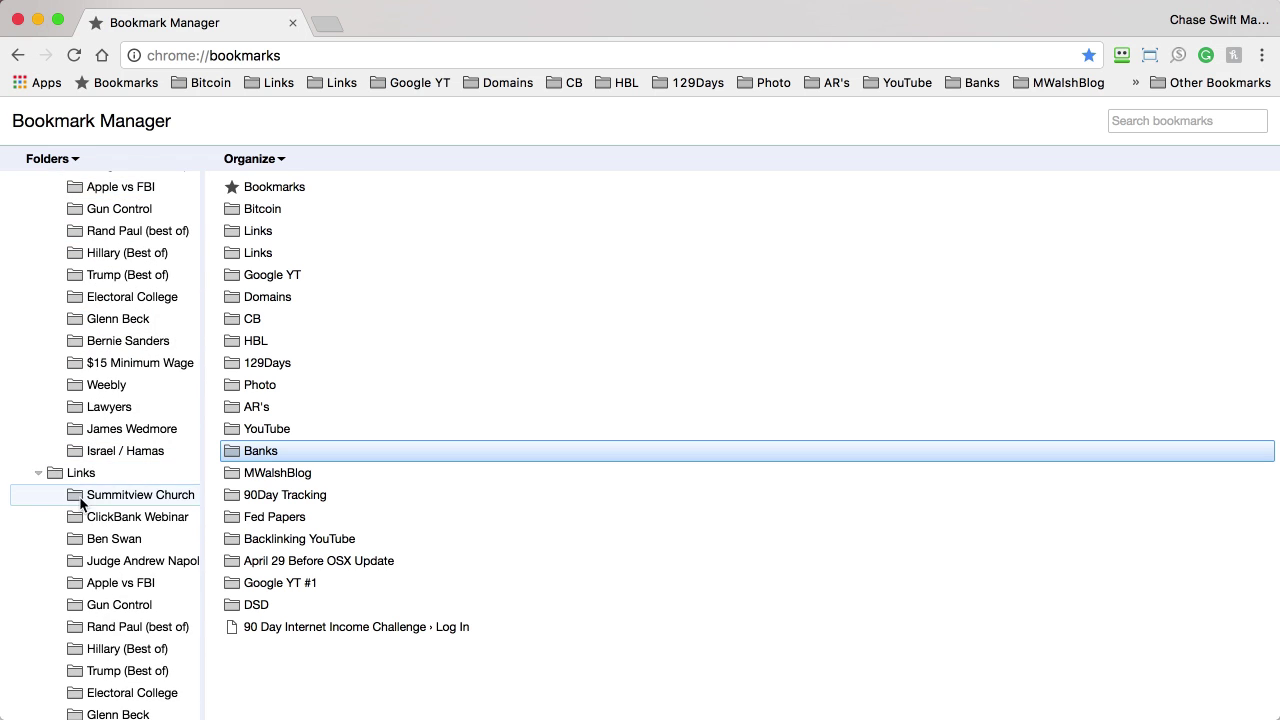
scroll(77, 478, up, 3)
scroll(77, 478, up, 3)
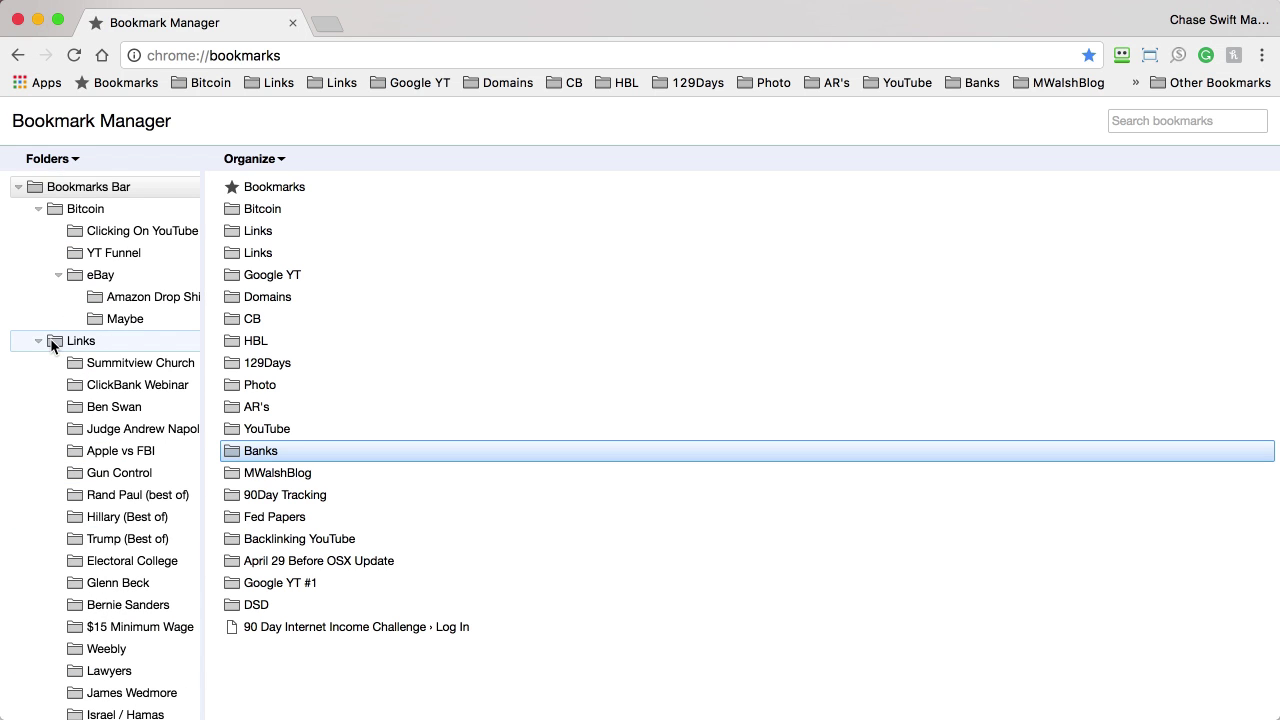
right_click(50, 343)
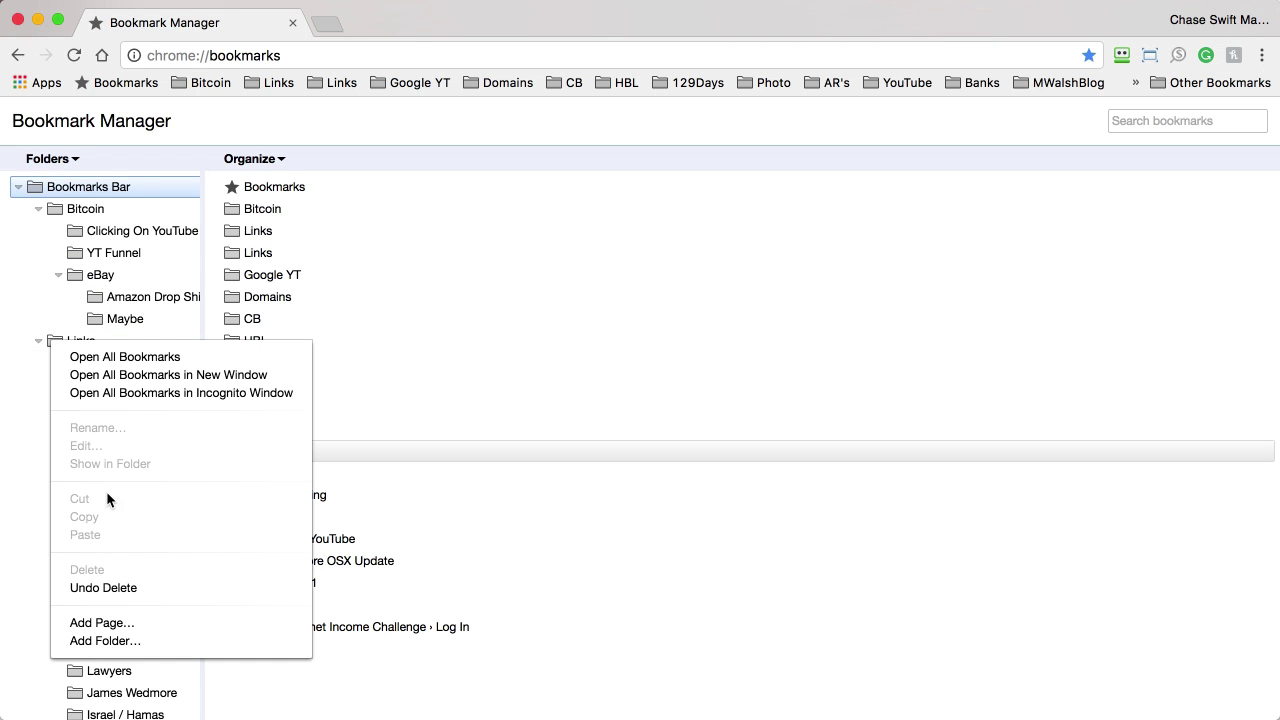
click(33, 436)
click(96, 343)
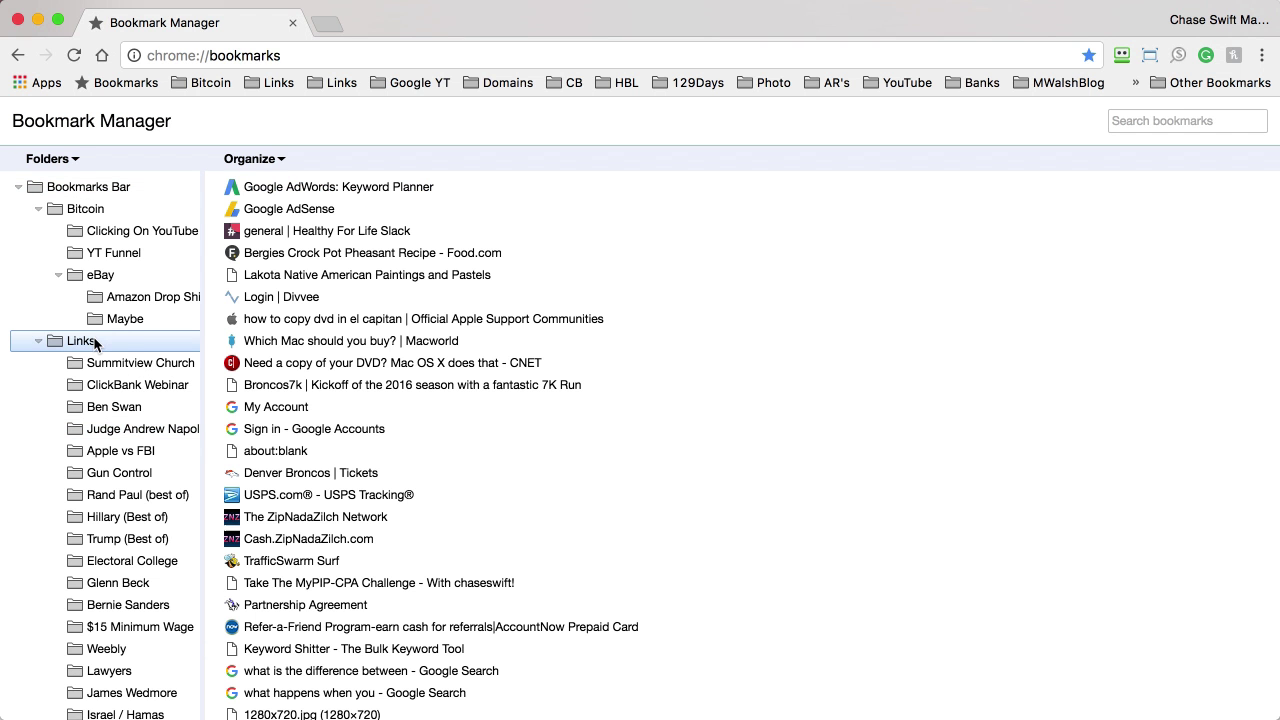
right_click(100, 345)
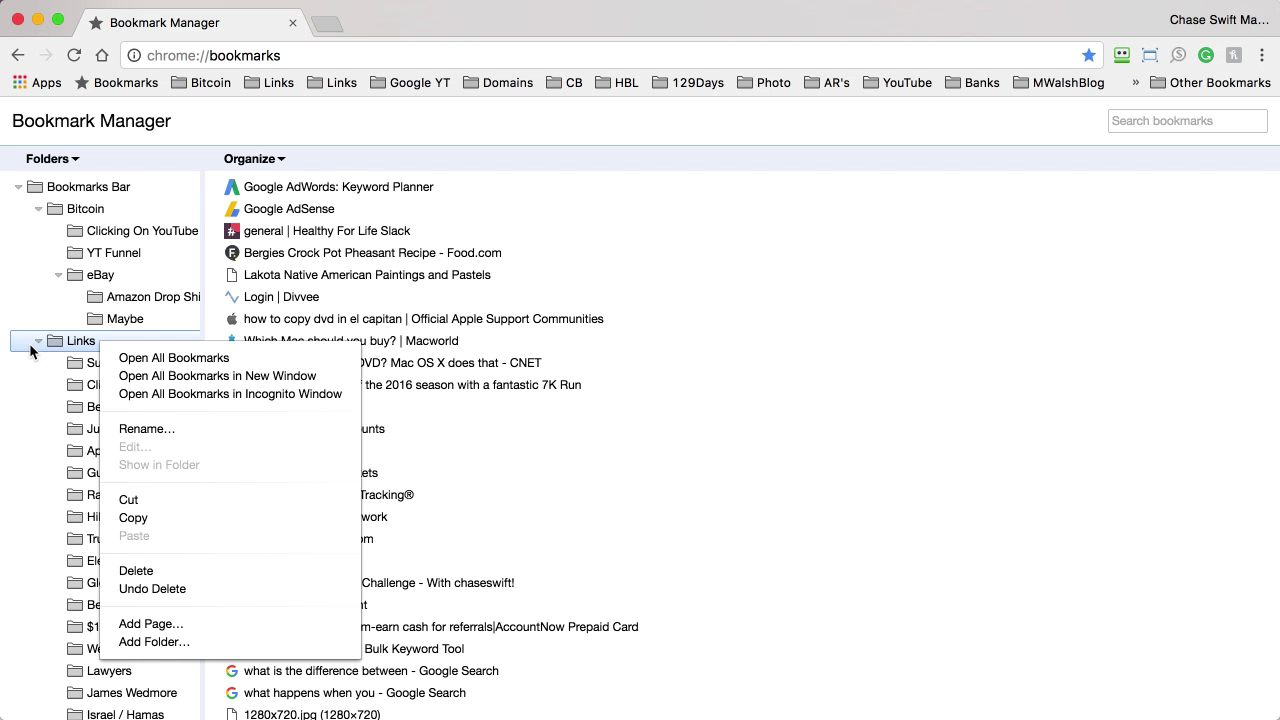
click(35, 382)
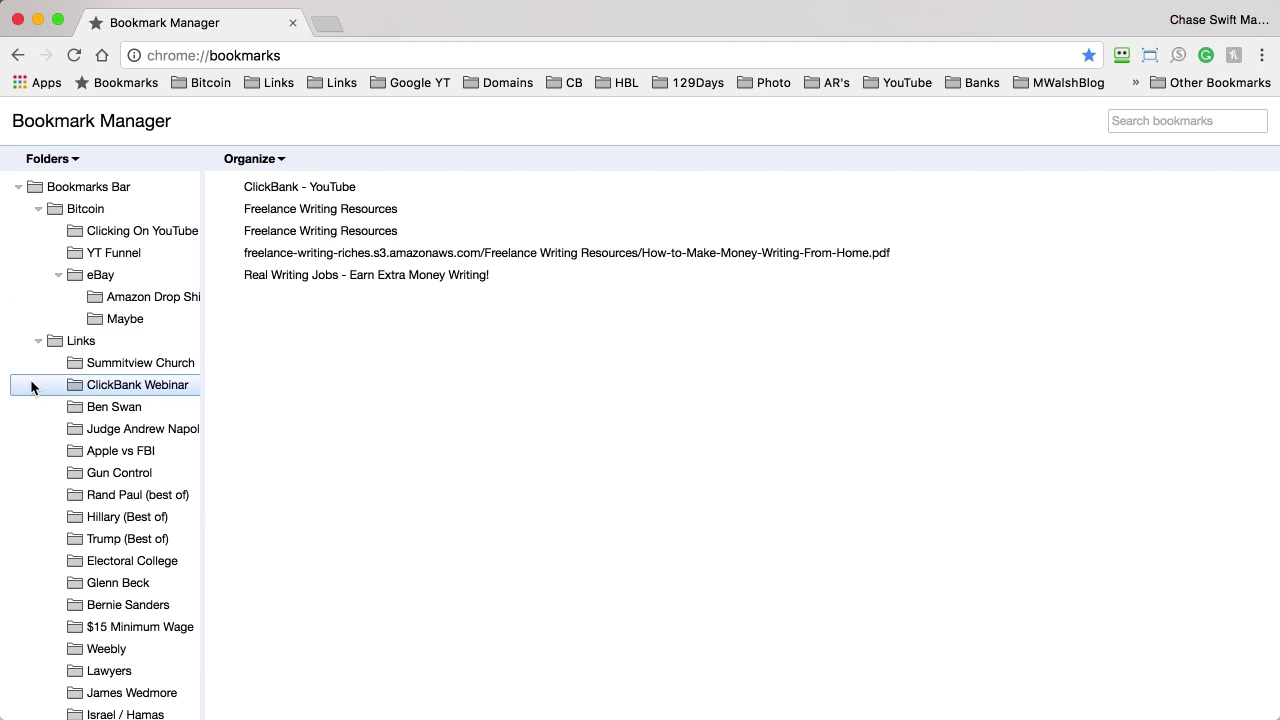
click(86, 341)
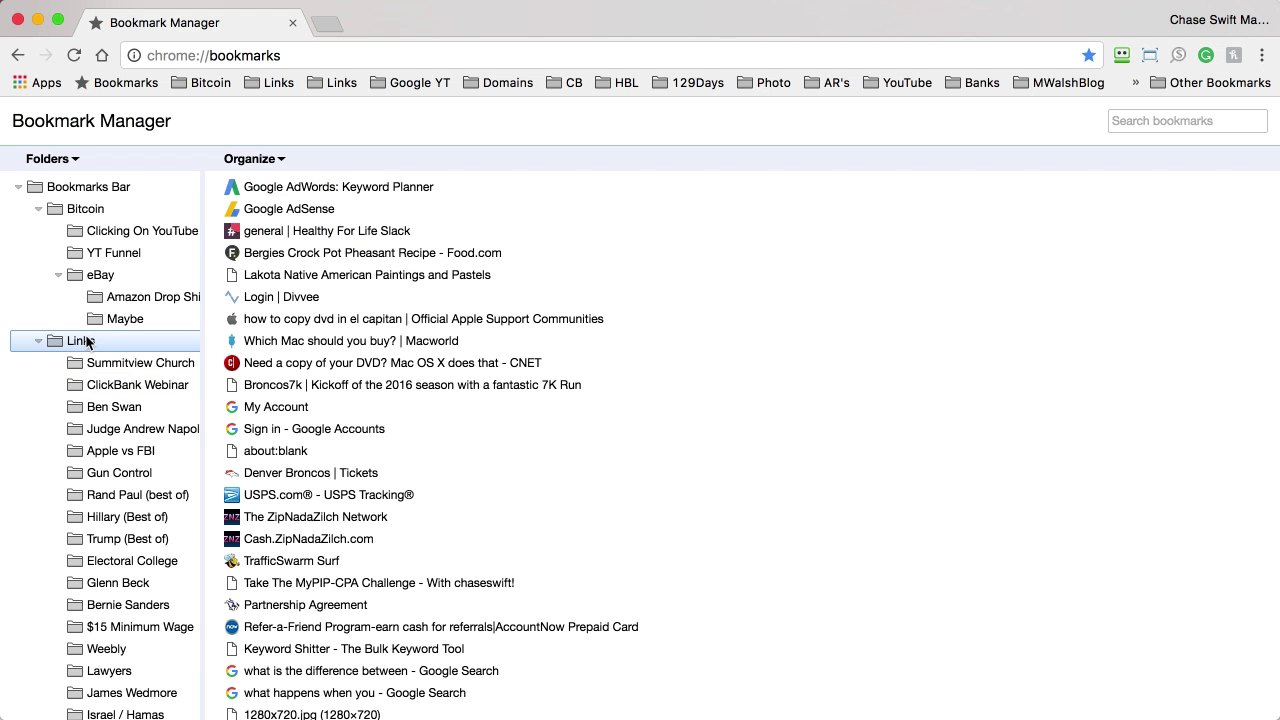
right_click(158, 343)
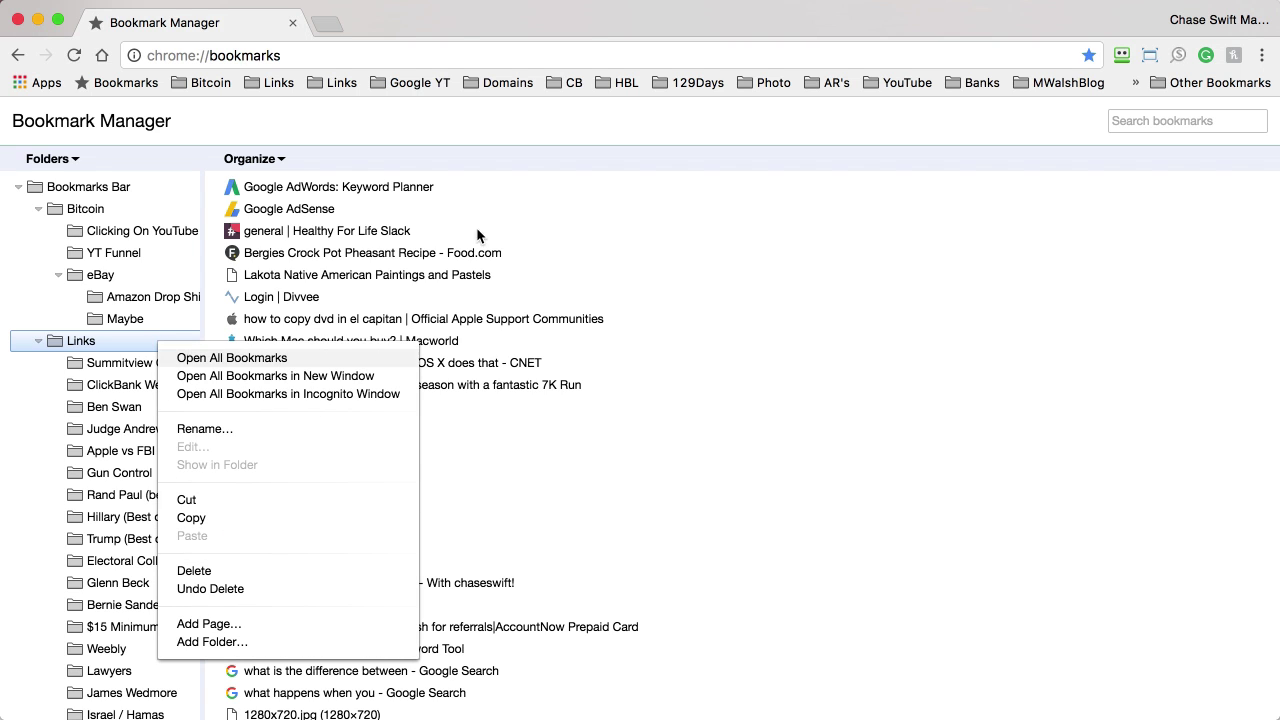
click(513, 125)
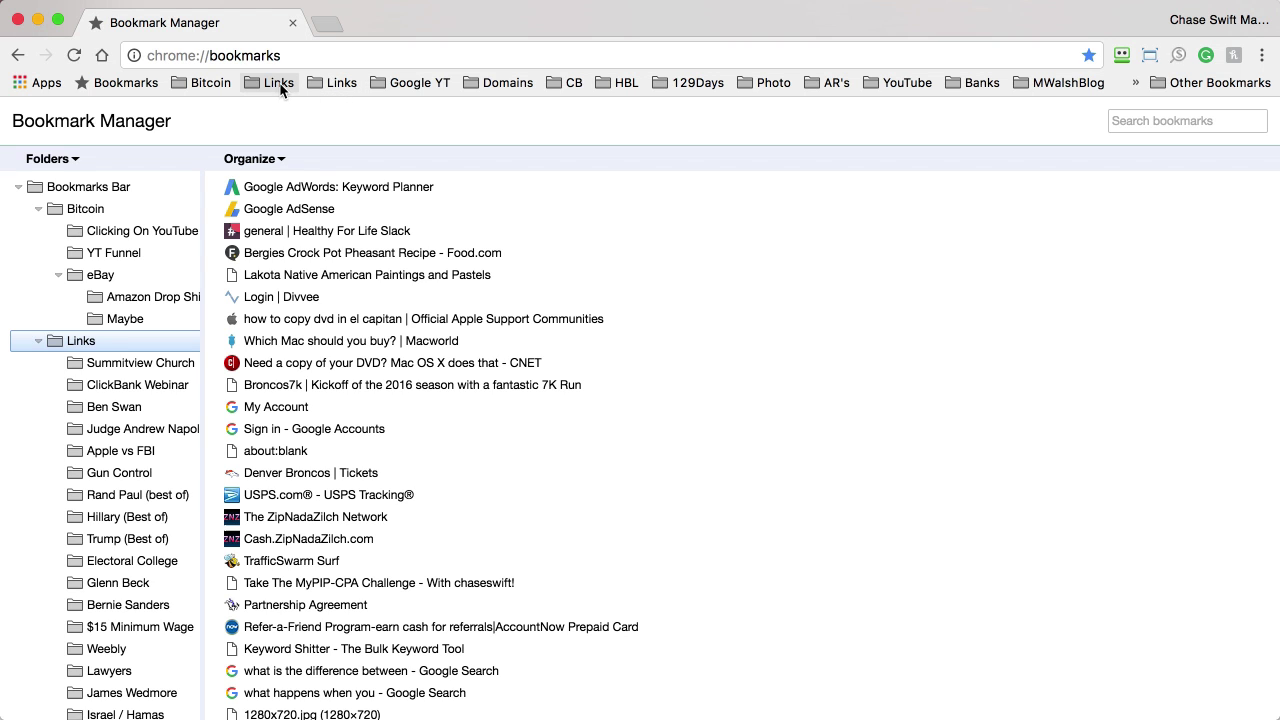
- Delete the duplicate second Links folder from the bookmarks bar, leaving one Links folder
click(326, 85)
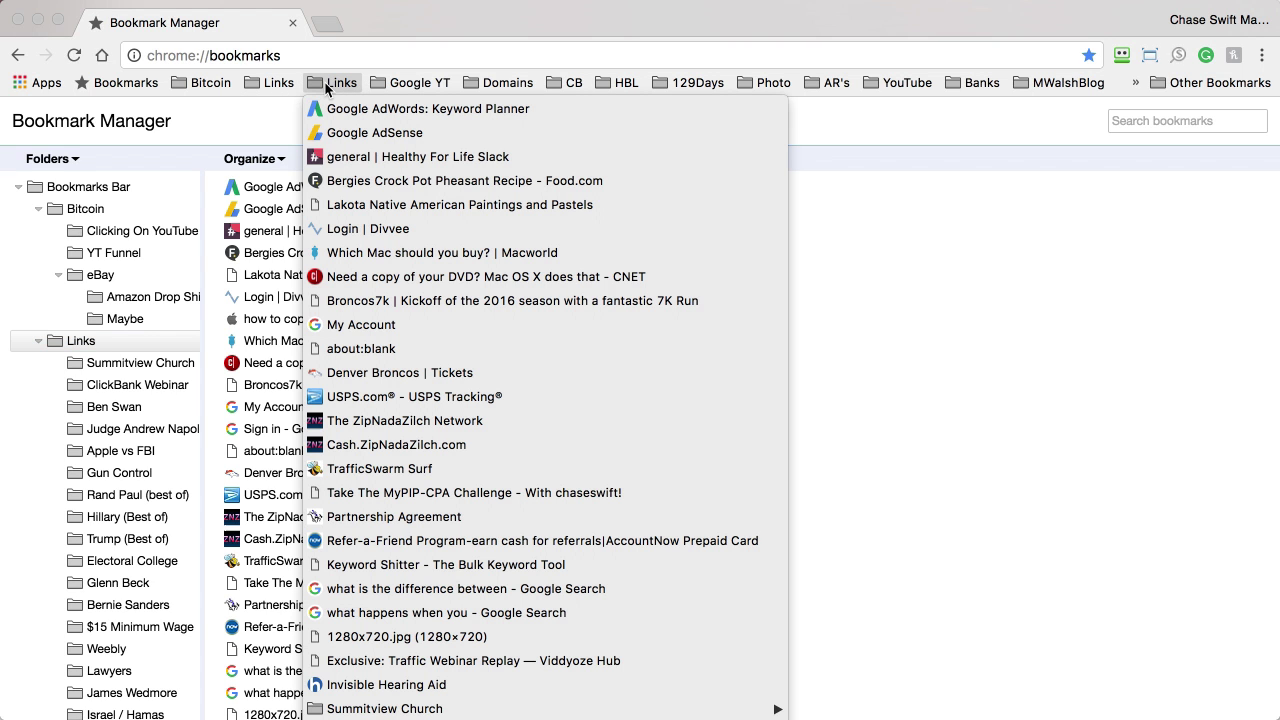
right_click(325, 84)
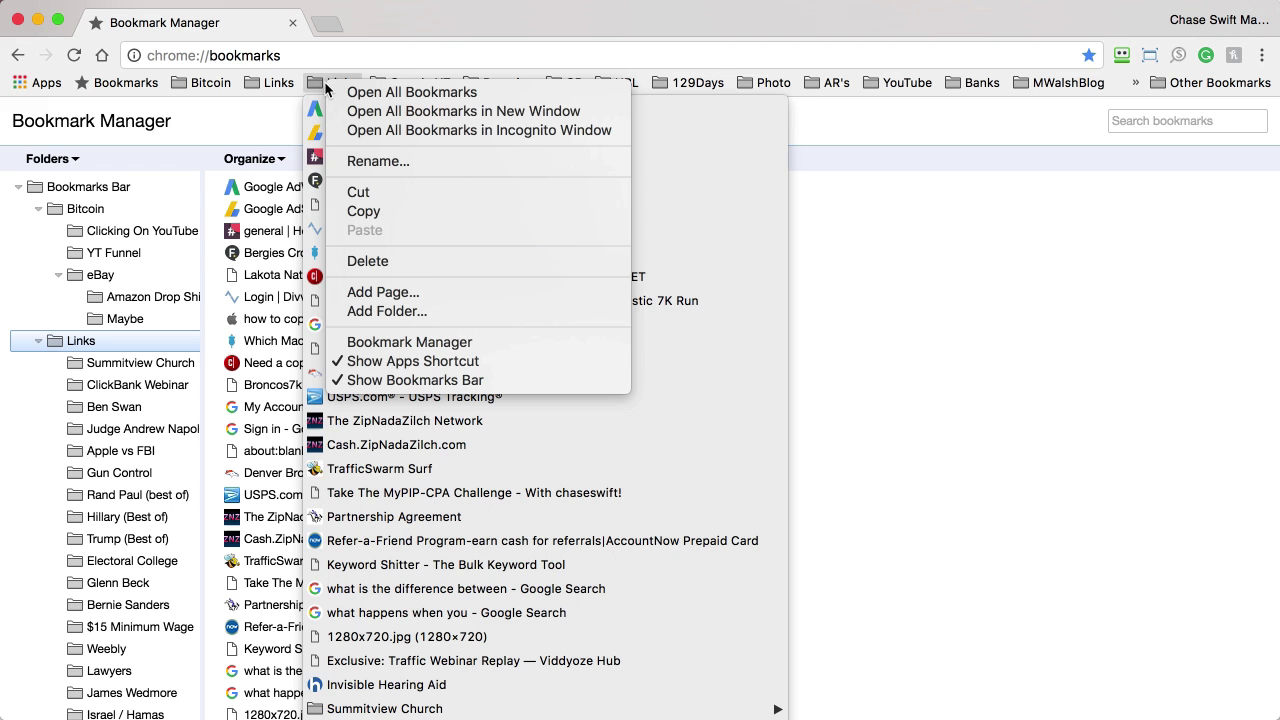
click(378, 263)
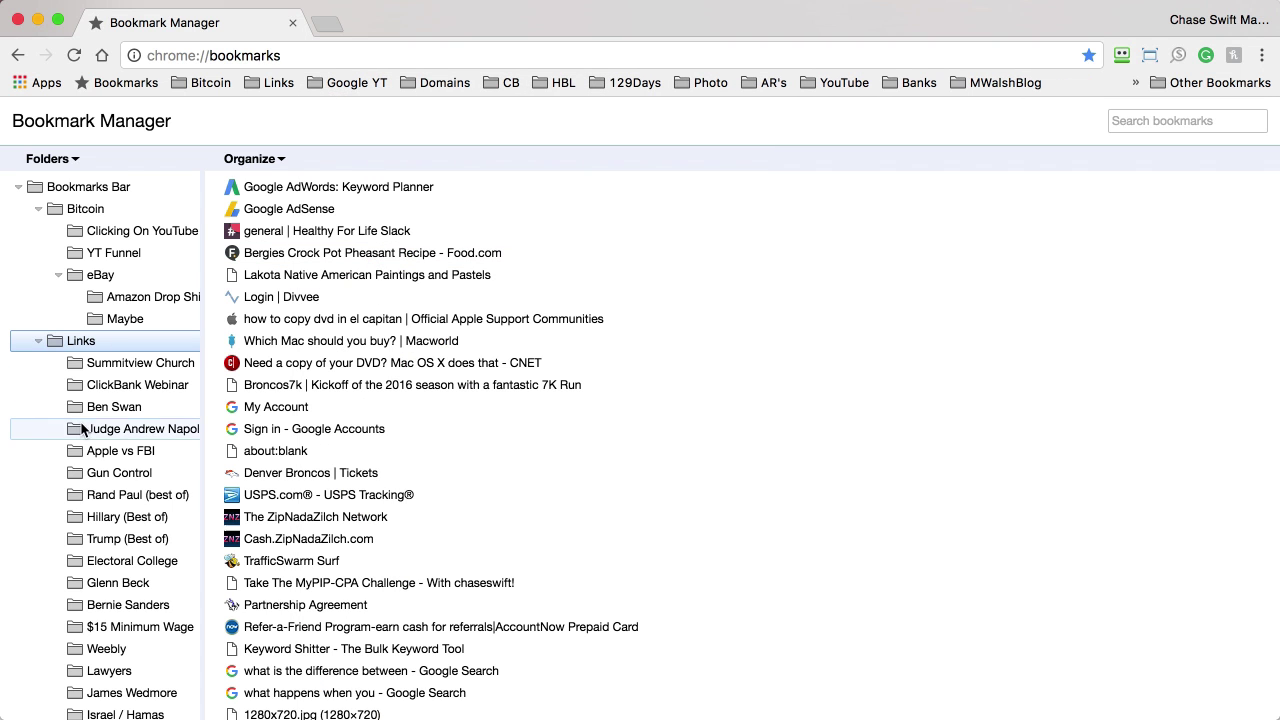
scroll(100, 430, down, 10)
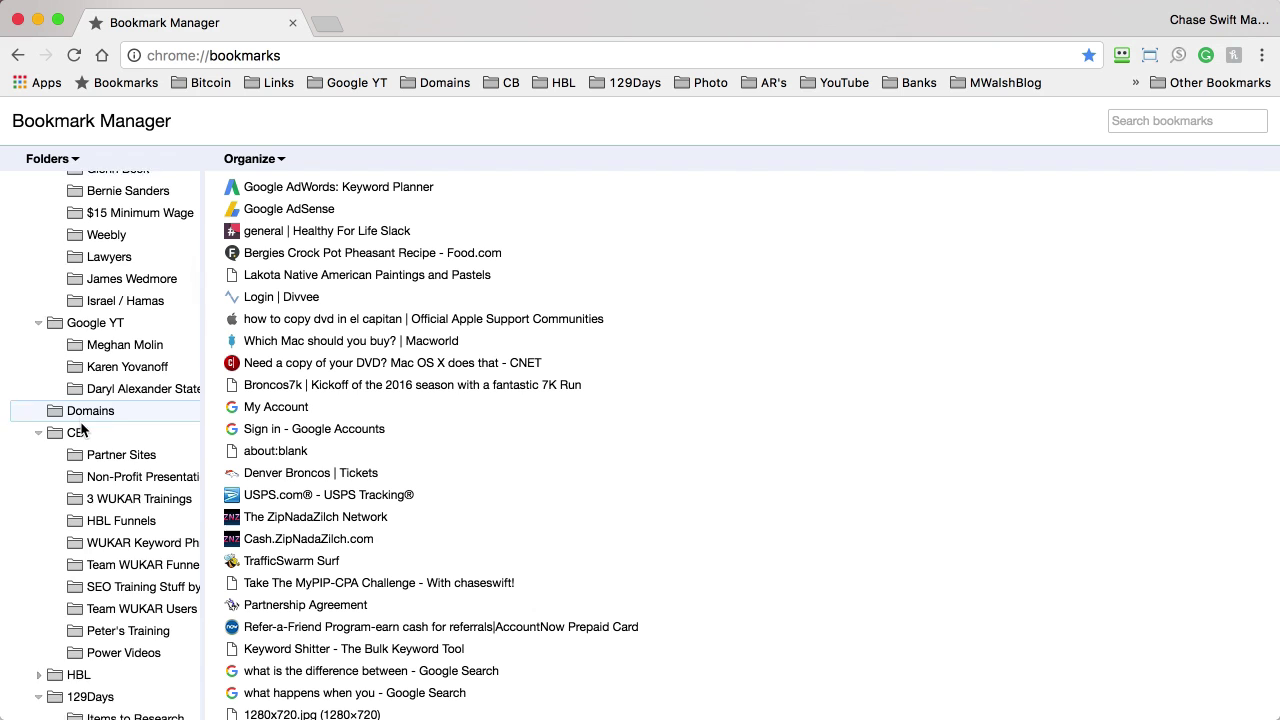
scroll(82, 428, down, 6)
scroll(82, 428, up, 5)
scroll(82, 428, up, 10)
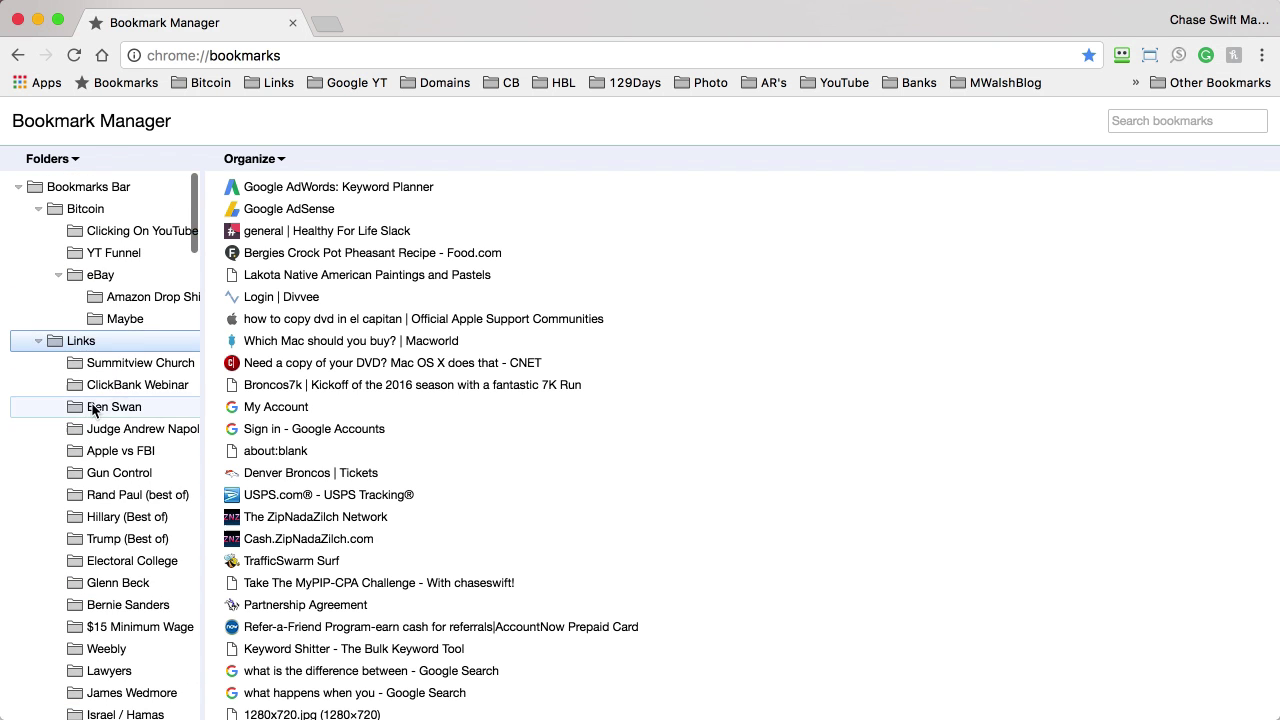
- Open a new tab, close Bookmark Manager, and preview then close the HBL folder
click(593, 82)
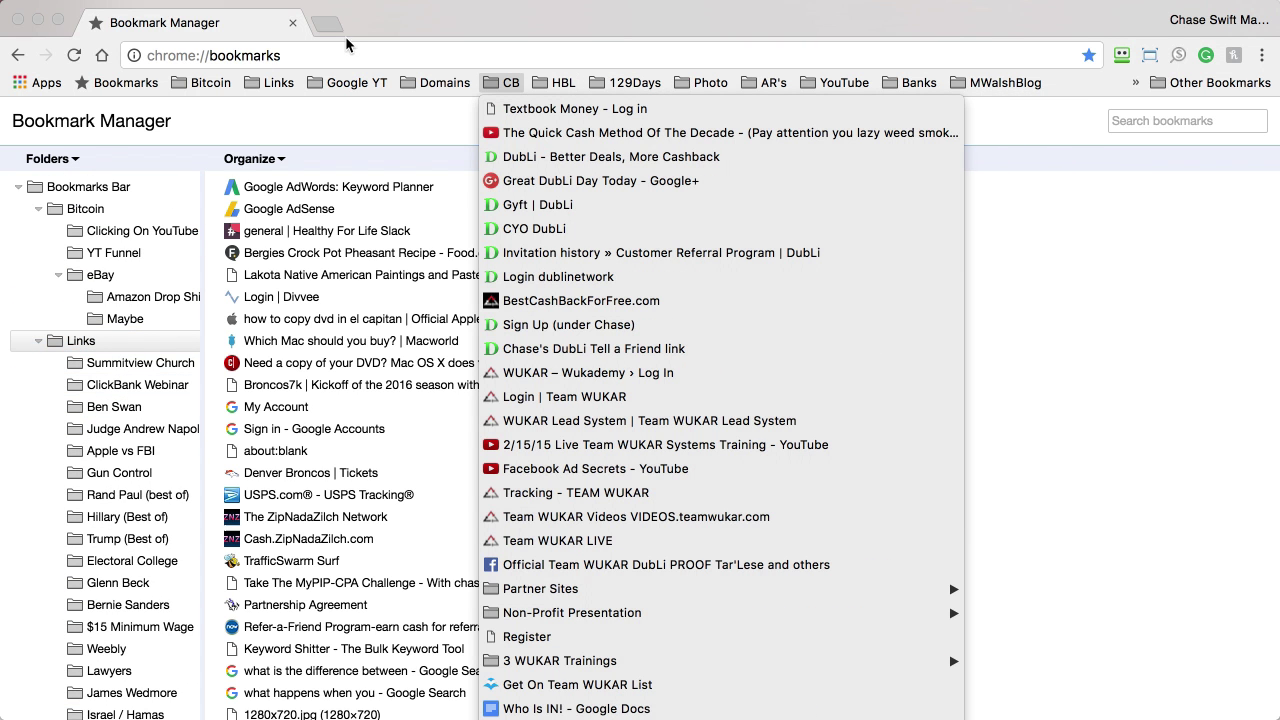
click(318, 26)
click(292, 22)
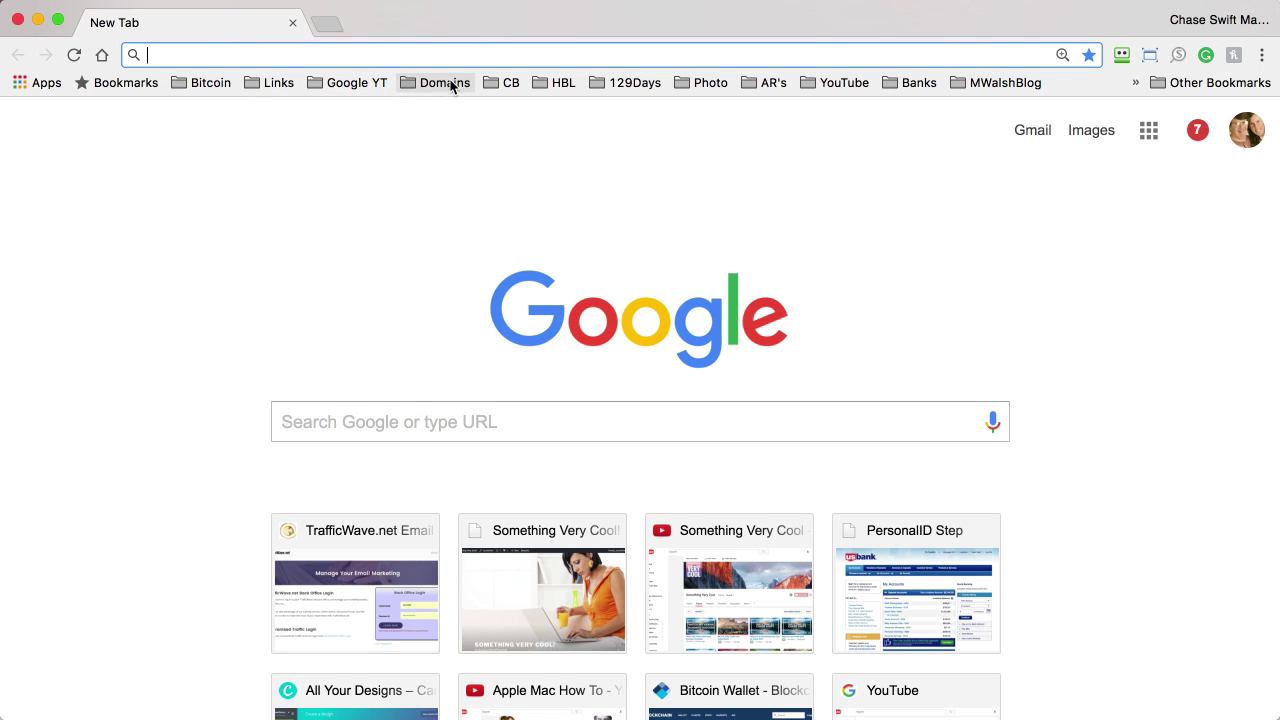
click(556, 84)
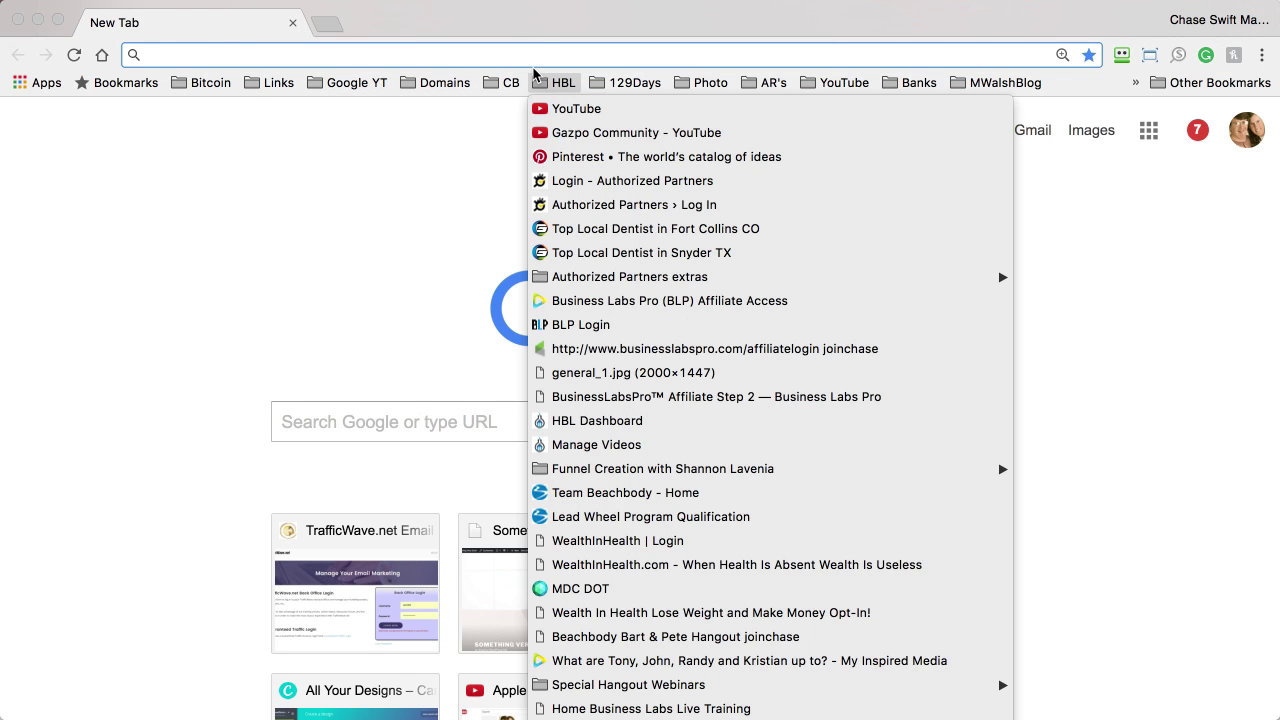
click(538, 38)
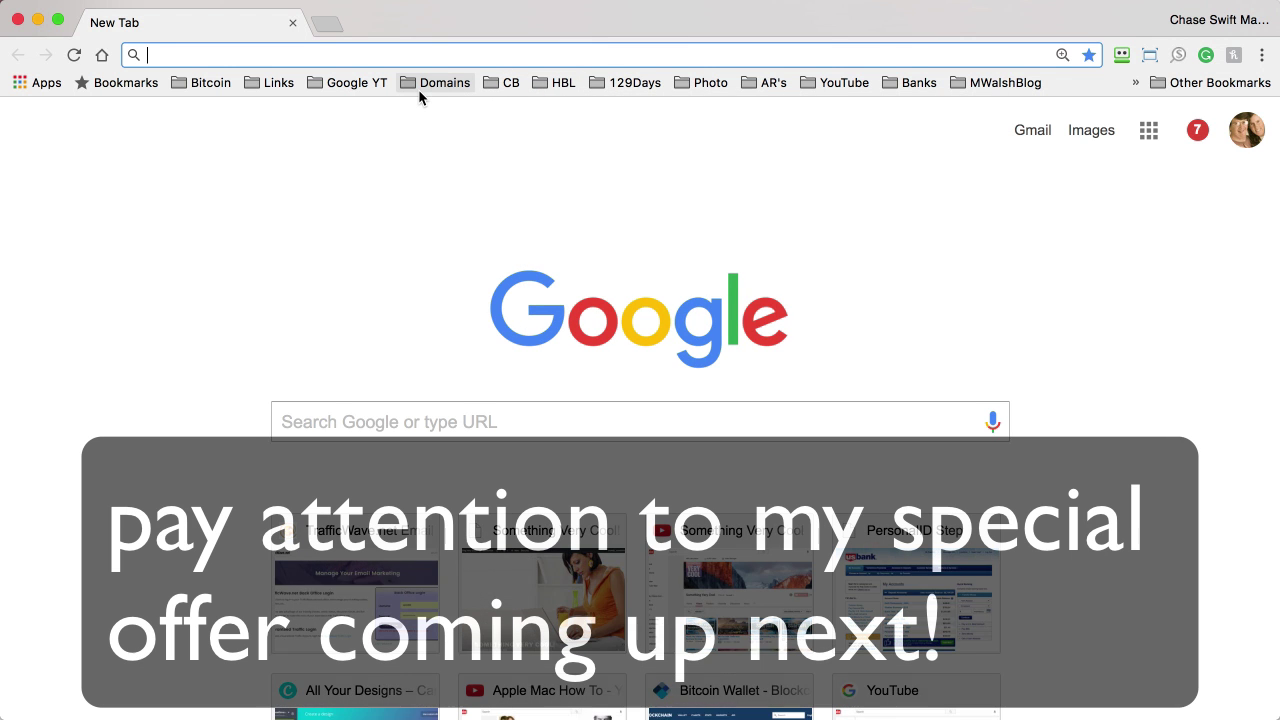